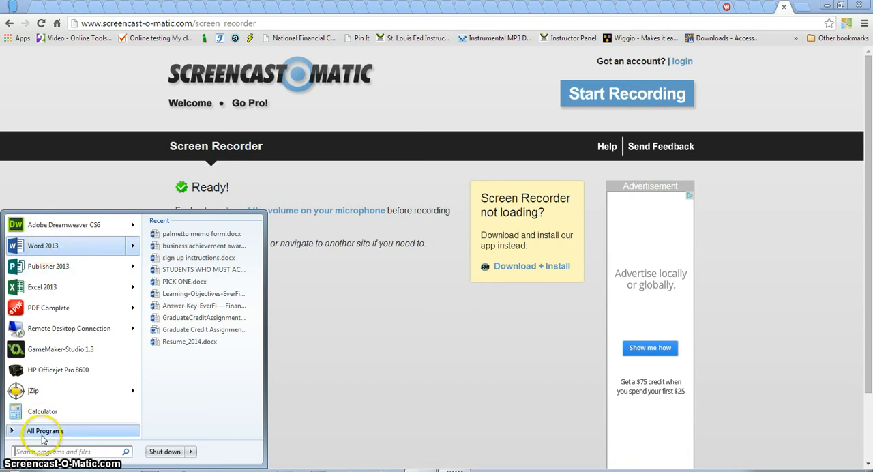
Start Word 2013 from the Microsoft Office 2013 programs and create a blank document in a maximized window
{"action": "left_click", "coordinate": [43, 432]}
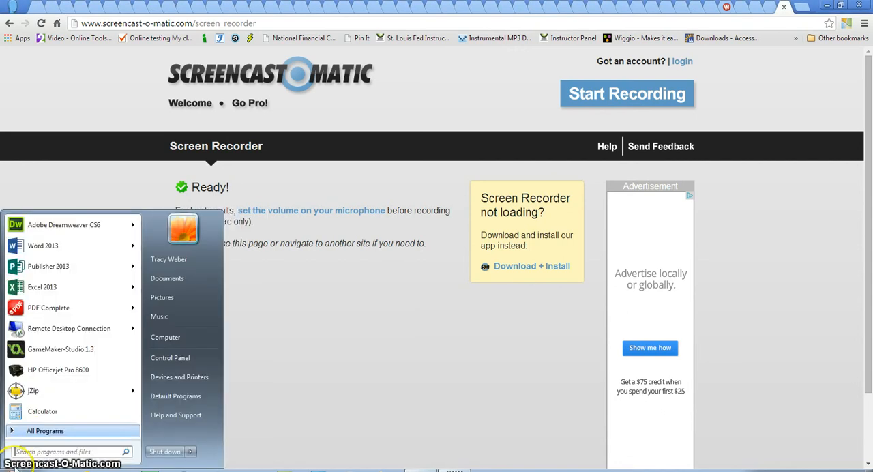
{"action": "left_click", "coordinate": [26, 441]}
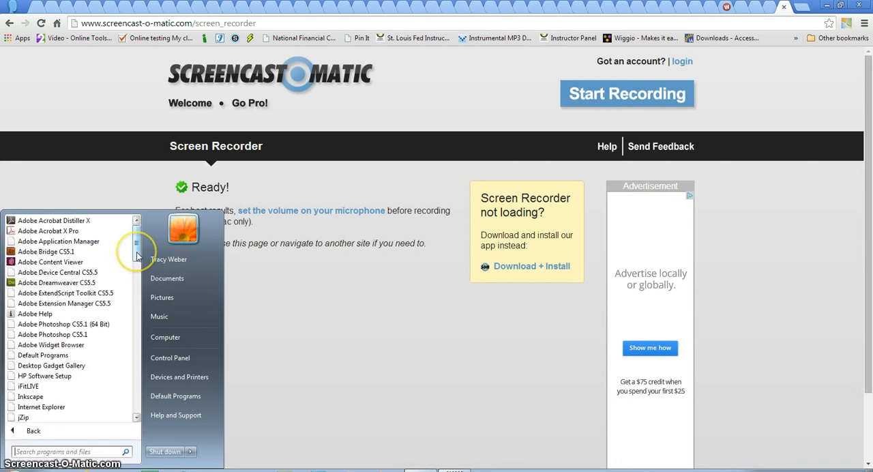
{"action": "left_click_drag", "start_coordinate": [137, 256], "coordinate": [122, 369]}
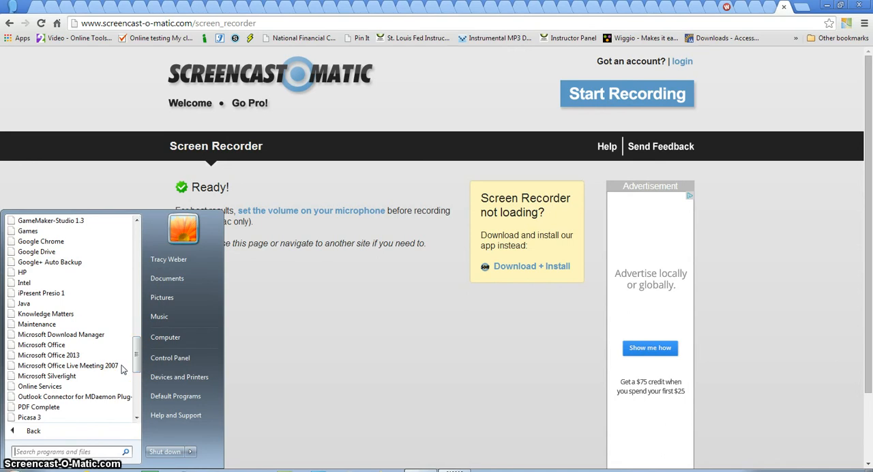
{"action": "left_click", "coordinate": [58, 355]}
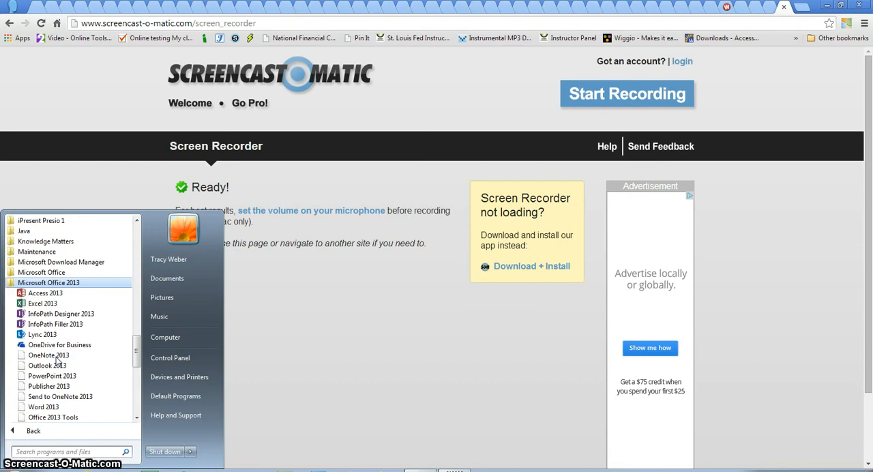
{"action": "left_click", "coordinate": [43, 407]}
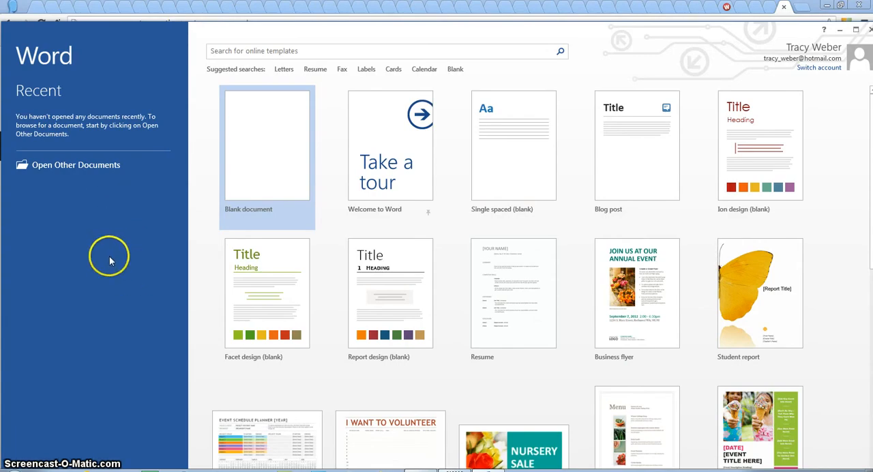
{"action": "left_click", "coordinate": [265, 153]}
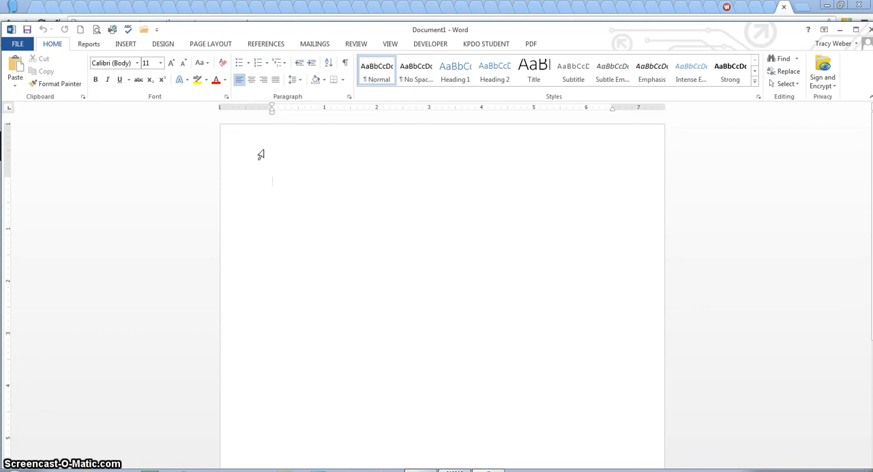
{"action": "double_click", "coordinate": [361, 32]}
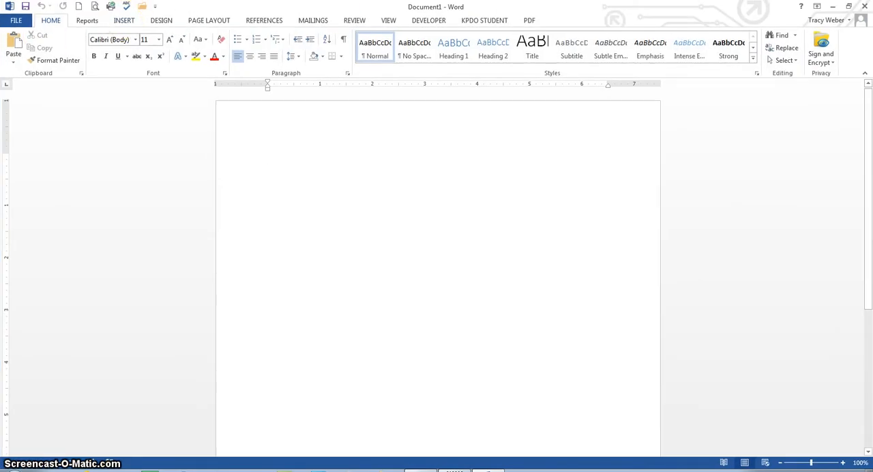
Review the print settings and preview of the blank document, and return to editing
{"action": "left_click", "coordinate": [16, 20]}
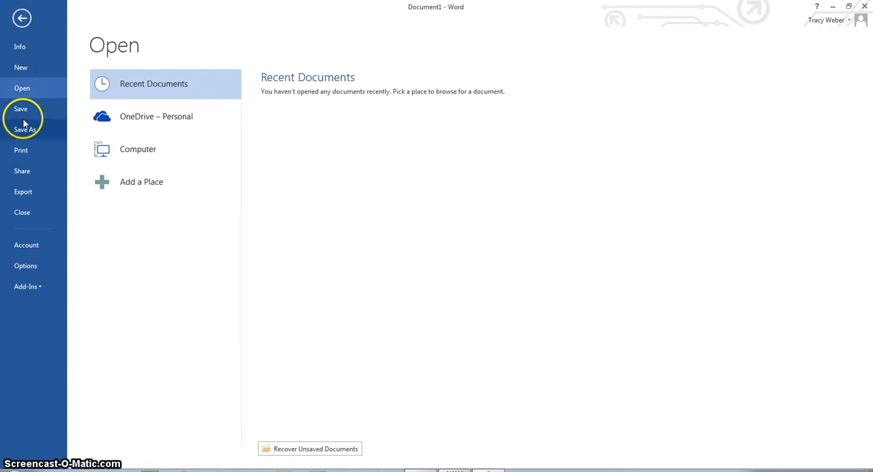
{"action": "left_click", "coordinate": [21, 159]}
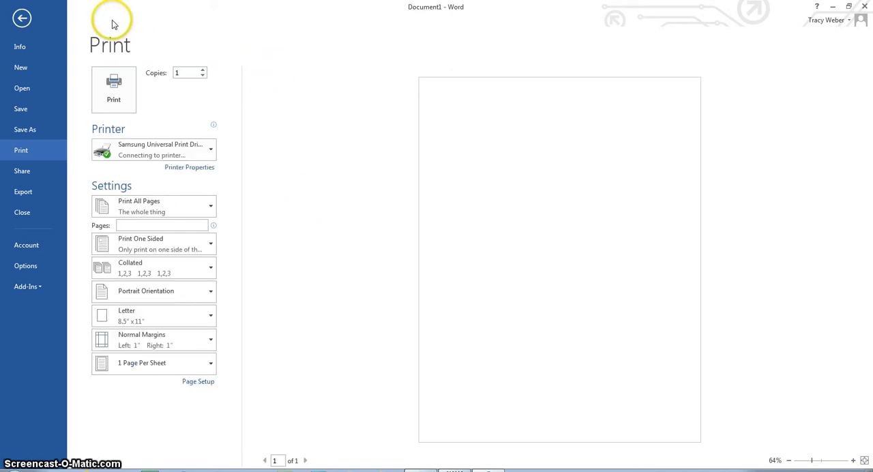
{"action": "left_click", "coordinate": [22, 18]}
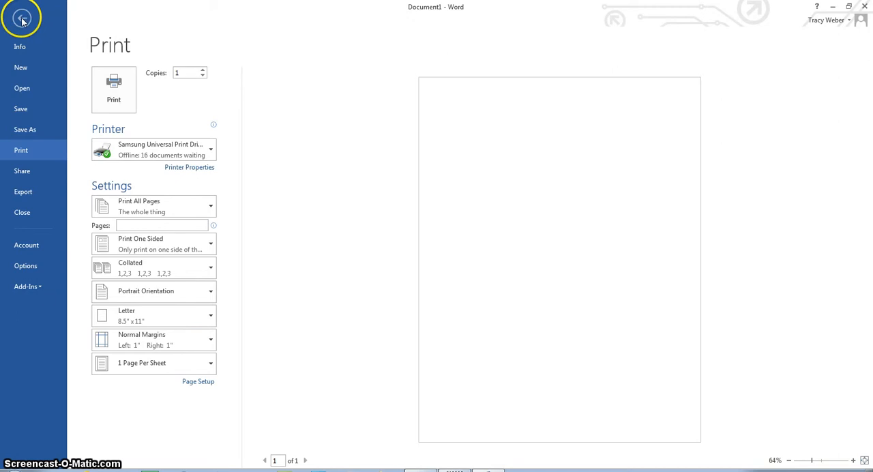
{"action": "left_click", "coordinate": [232, 260]}
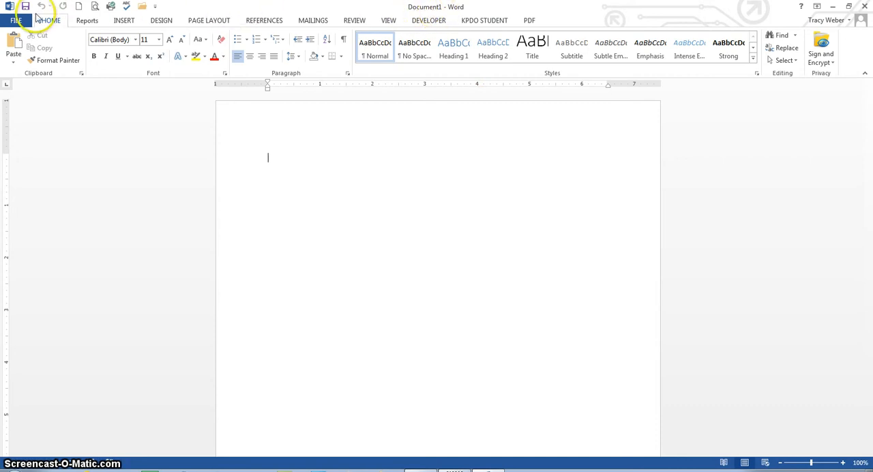
Review the Reports, Insert, Design, Page Layout and Home commands, and view the Clipboard contents
{"action": "right_click", "coordinate": [87, 26]}
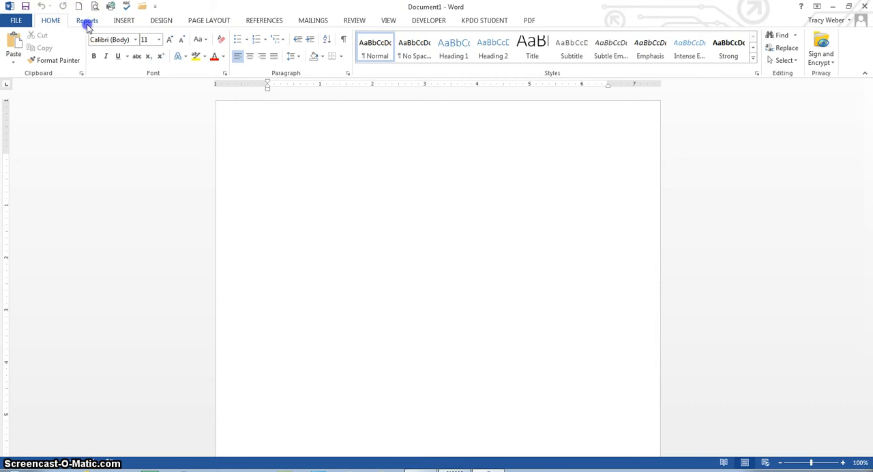
{"action": "left_click", "coordinate": [122, 22]}
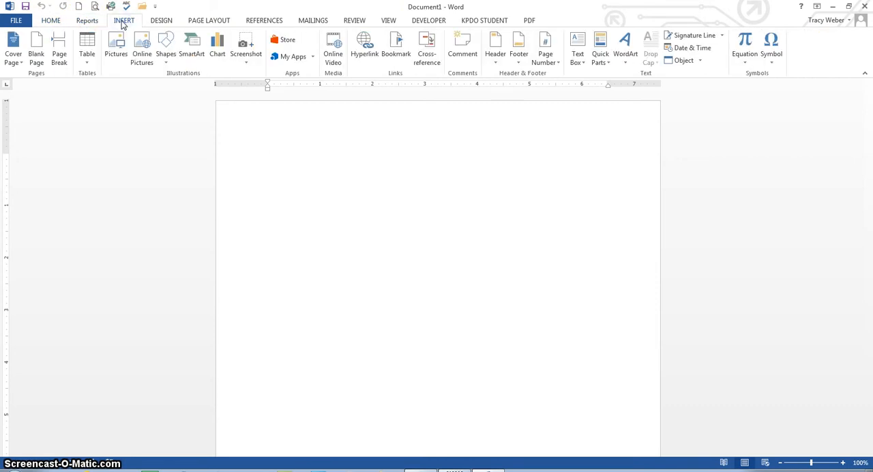
{"action": "left_click", "coordinate": [161, 22]}
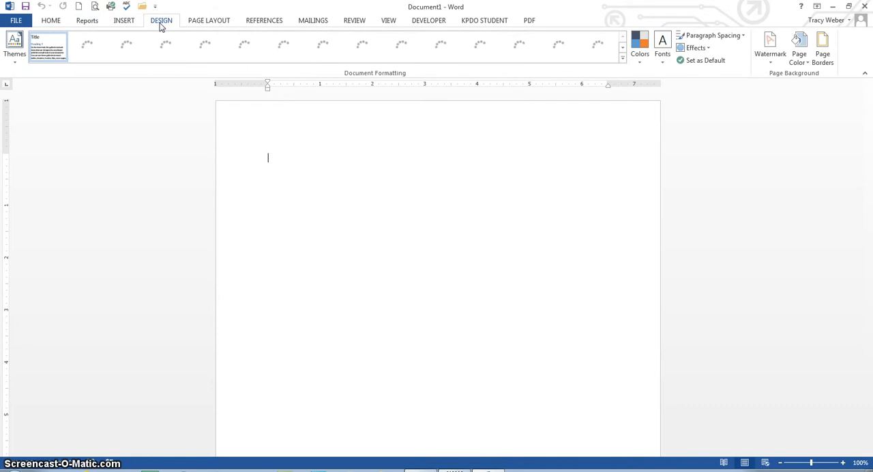
{"action": "left_click", "coordinate": [209, 22]}
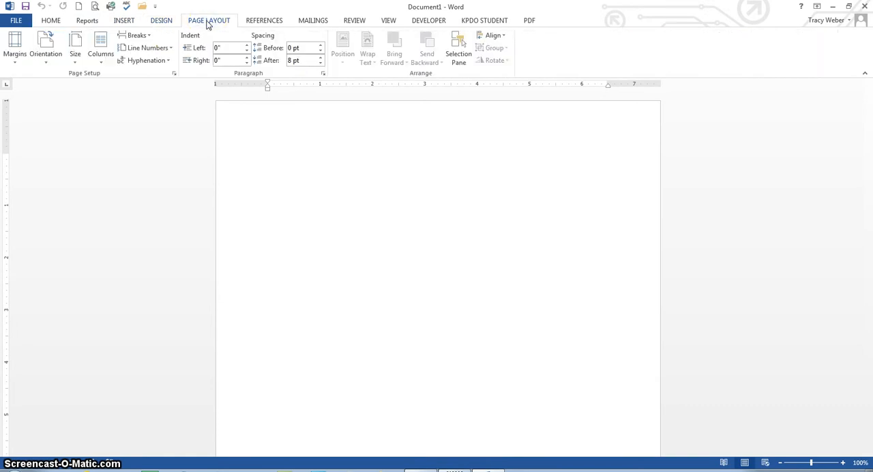
{"action": "left_click", "coordinate": [47, 21]}
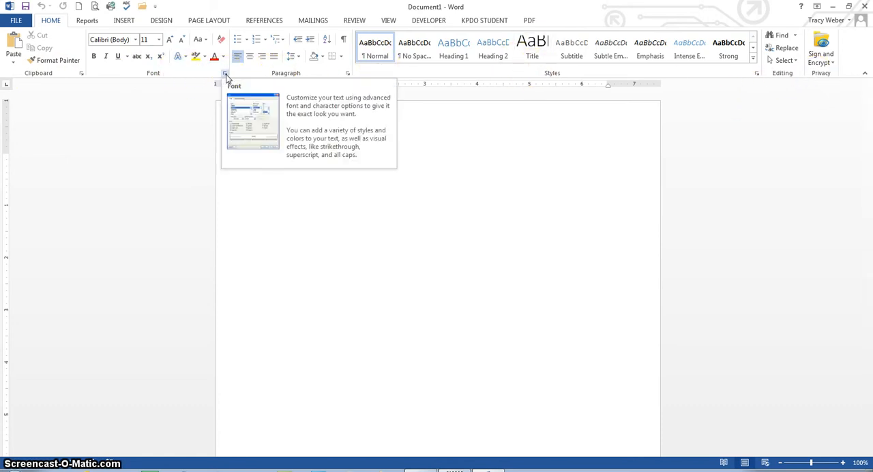
{"action": "left_click", "coordinate": [81, 75]}
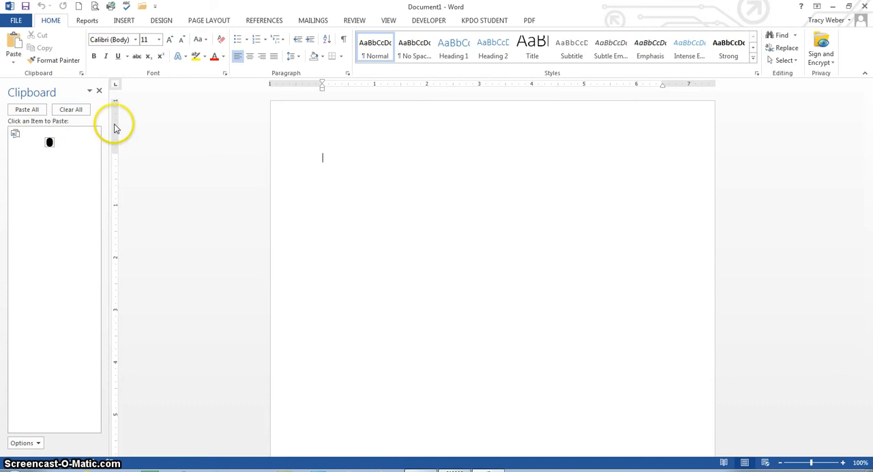
{"action": "left_click", "coordinate": [99, 92]}
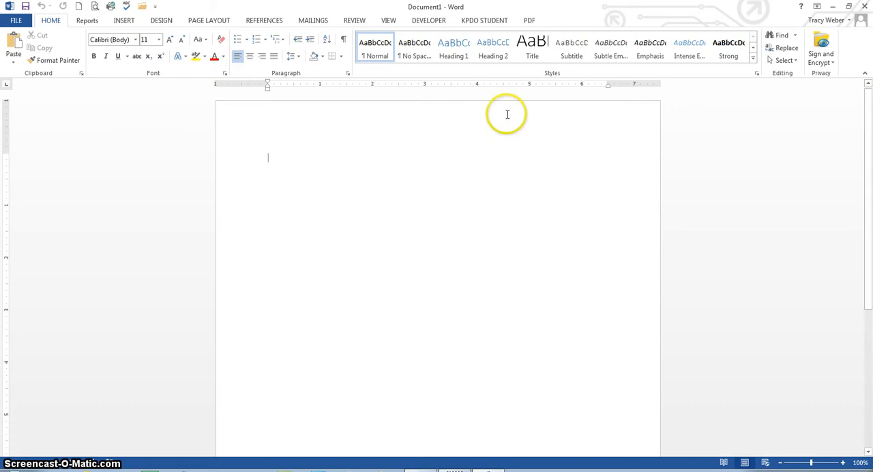
Collapse the ribbon to its names only, and pin it open again with the Developer commands displayed
{"action": "left_click", "coordinate": [865, 77]}
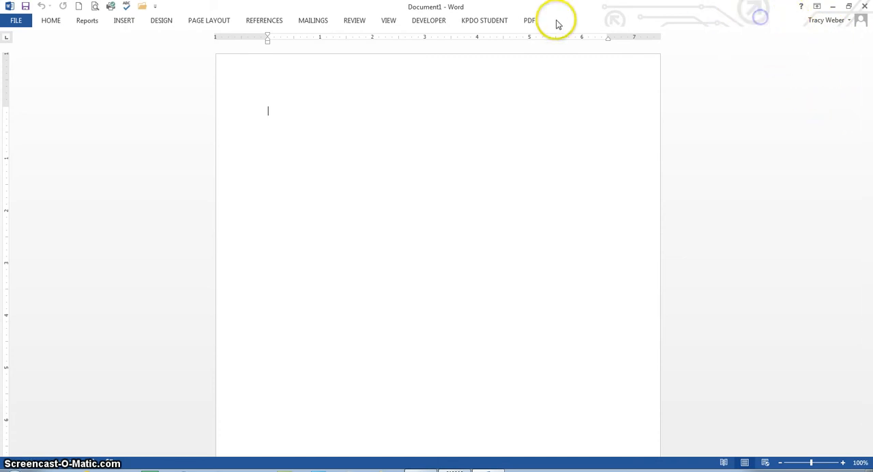
{"action": "left_click", "coordinate": [530, 22]}
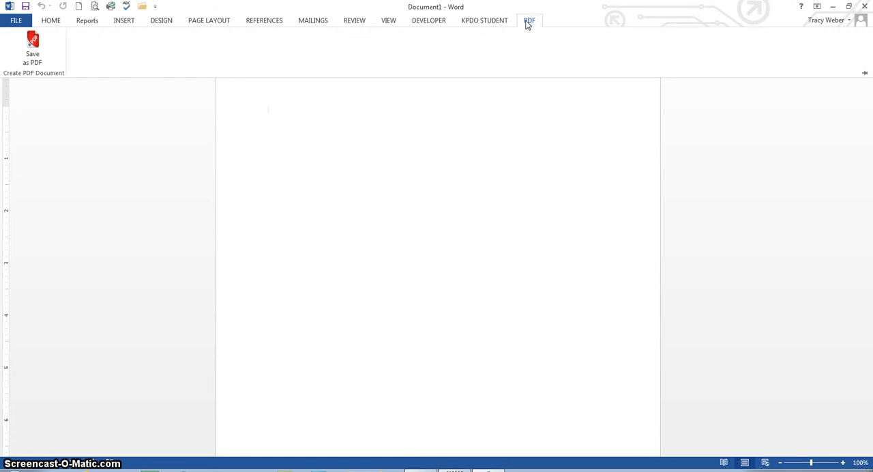
{"action": "left_click", "coordinate": [865, 74]}
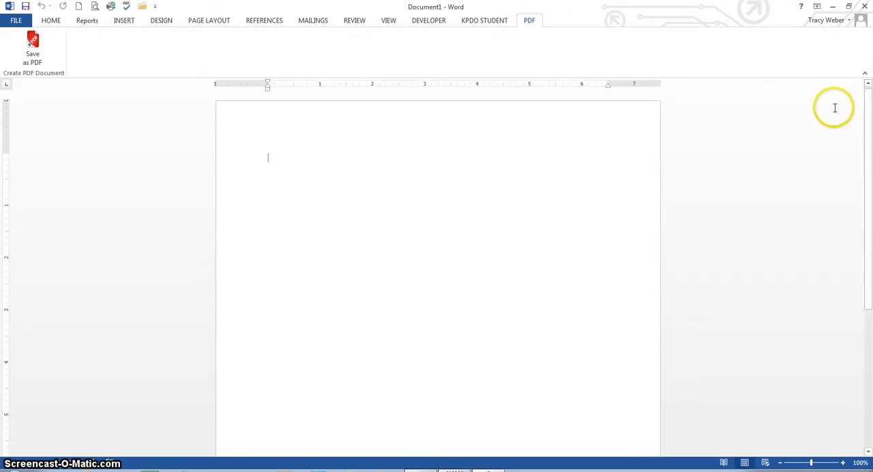
{"action": "left_click", "coordinate": [435, 20]}
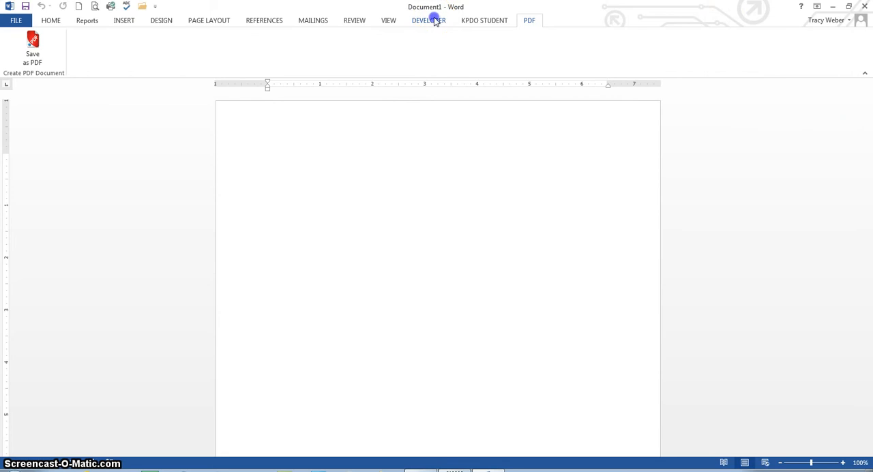
{"action": "left_click", "coordinate": [331, 245]}
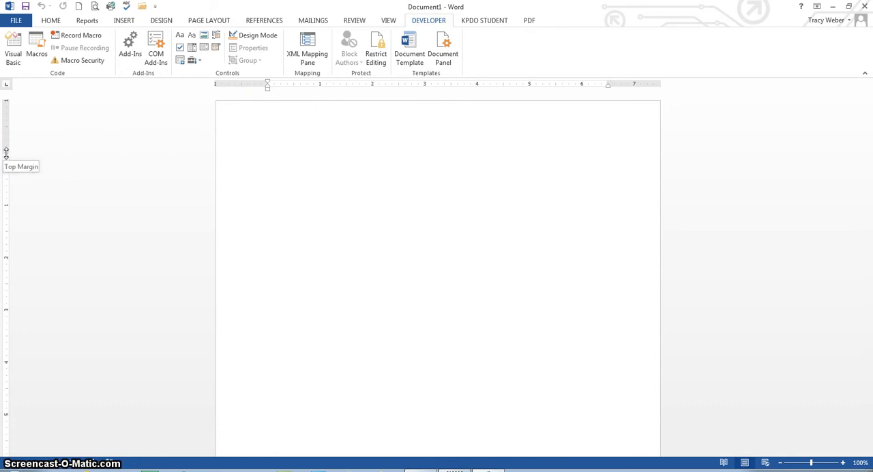
Reduce the page's top margin to about 0.9 inch and its bottom margin to about 0.6 inch
{"action": "mouse_move", "coordinate": [6, 154]}
{"action": "left_mouse_down"}
{"action": "mouse_move", "coordinate": [6, 121]}
{"action": "mouse_move", "coordinate": [9, 150]}
{"action": "left_mouse_up"}
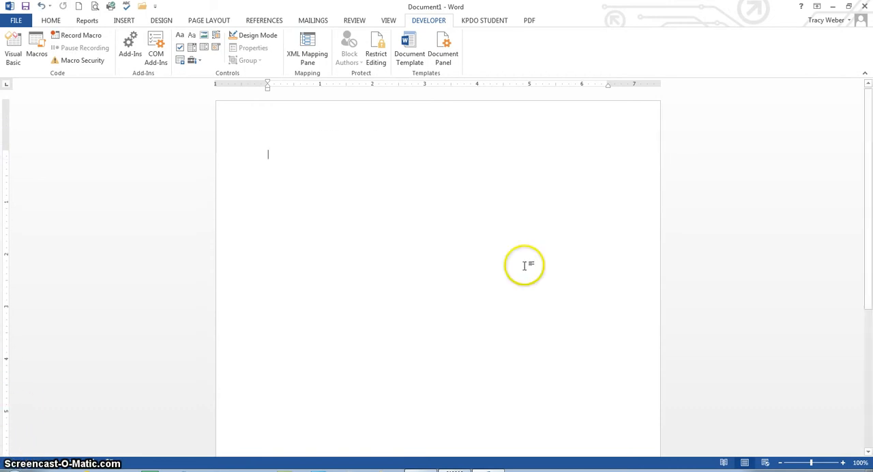
{"action": "left_click_drag", "start_coordinate": [870, 334], "coordinate": [869, 399]}
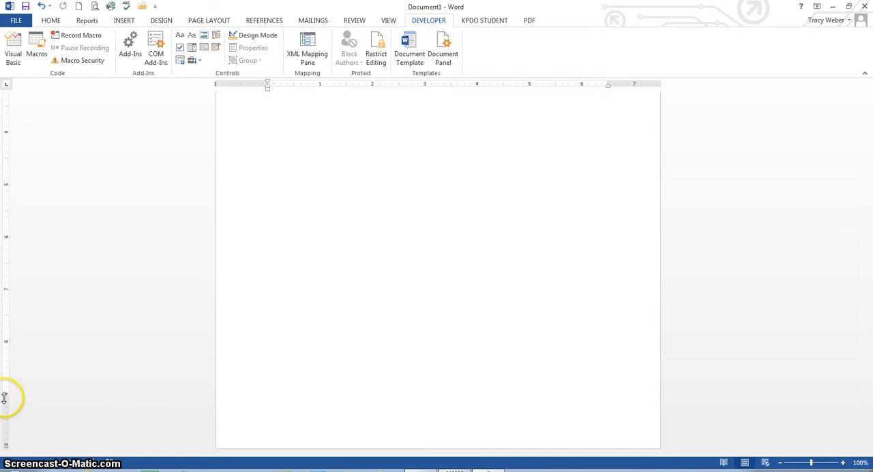
{"action": "left_click_drag", "start_coordinate": [6, 400], "coordinate": [6, 419]}
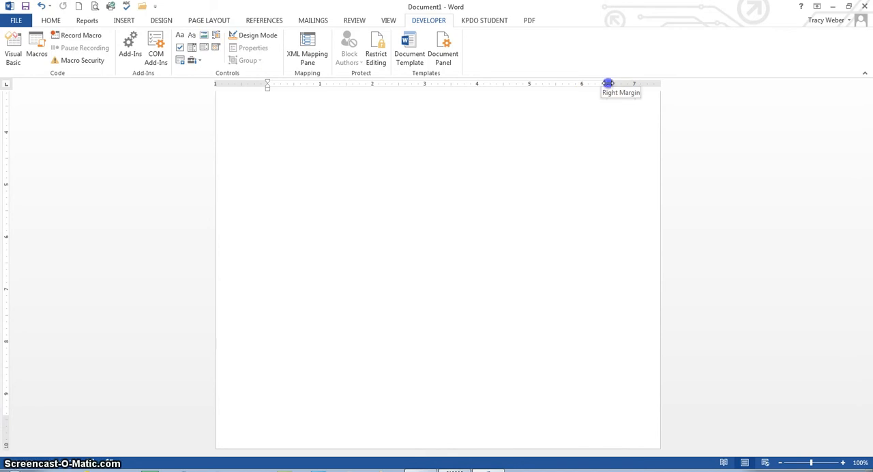
Reduce the page's right and left margins to about 0.7 inch each
{"action": "left_click_drag", "start_coordinate": [608, 83], "coordinate": [626, 82]}
{"action": "left_click", "coordinate": [626, 89]}
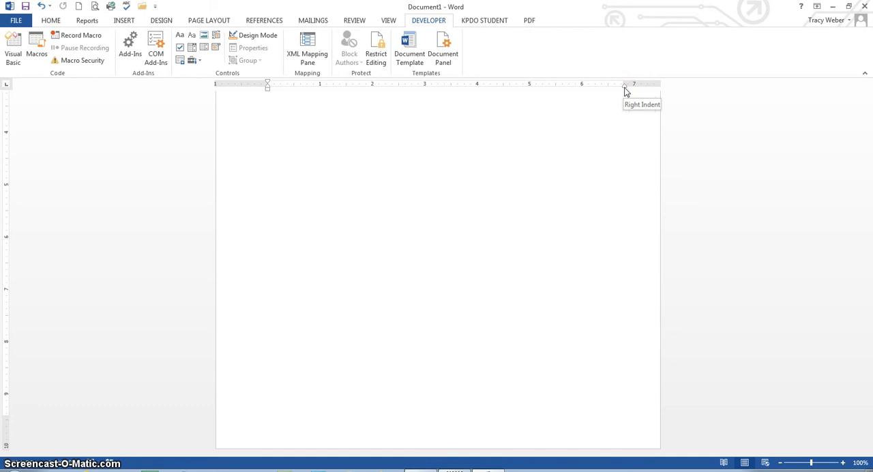
{"action": "left_click", "coordinate": [267, 84]}
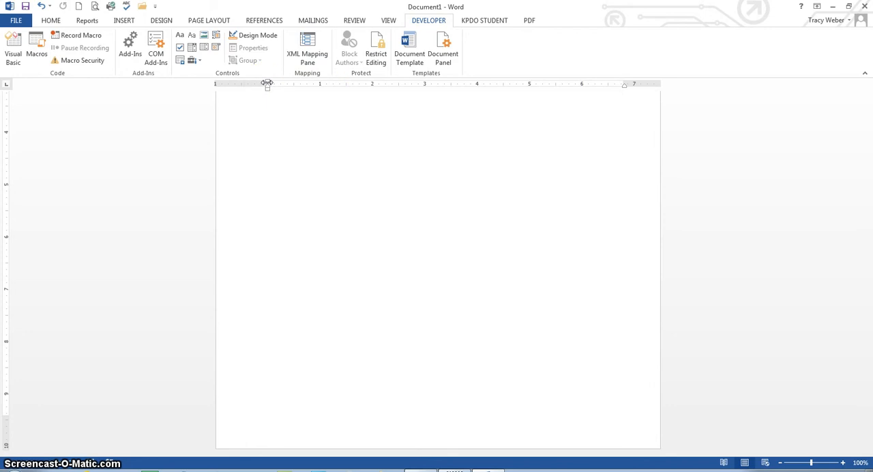
{"action": "left_click_drag", "start_coordinate": [267, 84], "coordinate": [254, 84]}
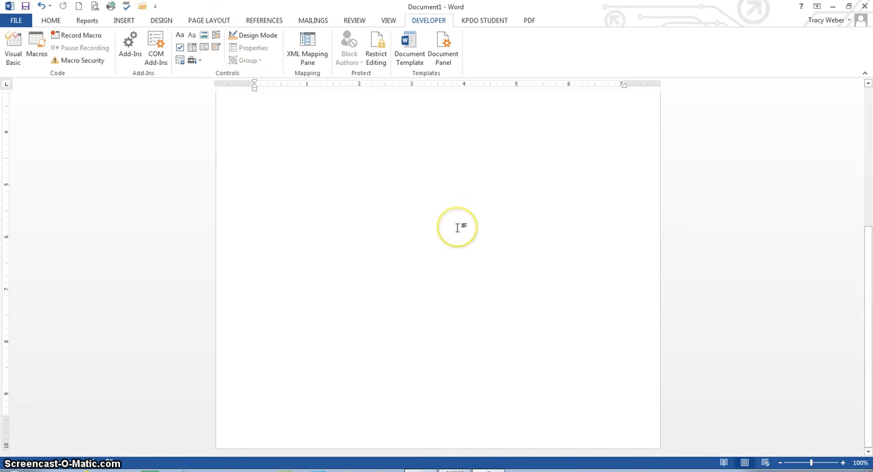
Enter the word "And" on the first line of the page, and remove the extra second line "nad"
{"action": "left_click", "coordinate": [870, 240]}
{"action": "left_click_drag", "start_coordinate": [869, 240], "coordinate": [870, 99]}
{"action": "left_click", "coordinate": [464, 195]}
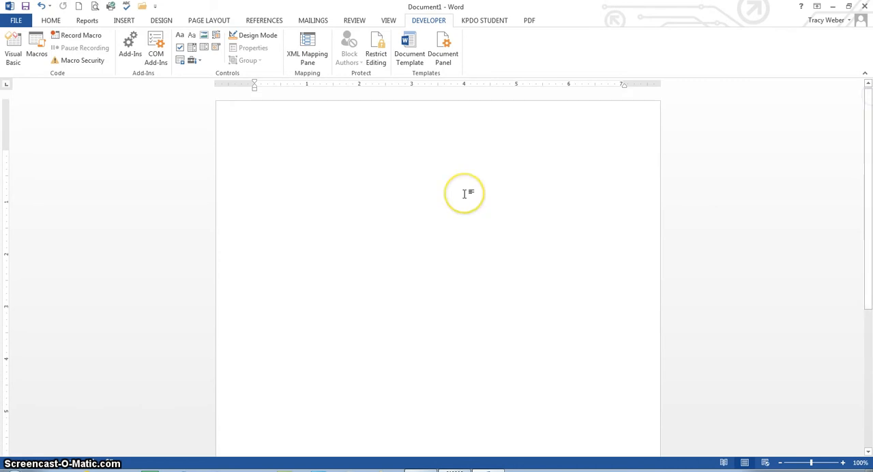
{"action": "type", "text": "and"}
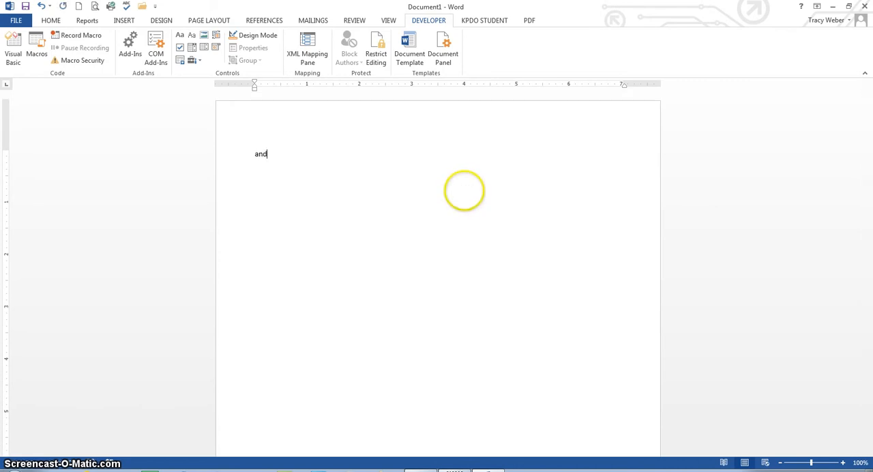
{"action": "key", "text": "Return"}
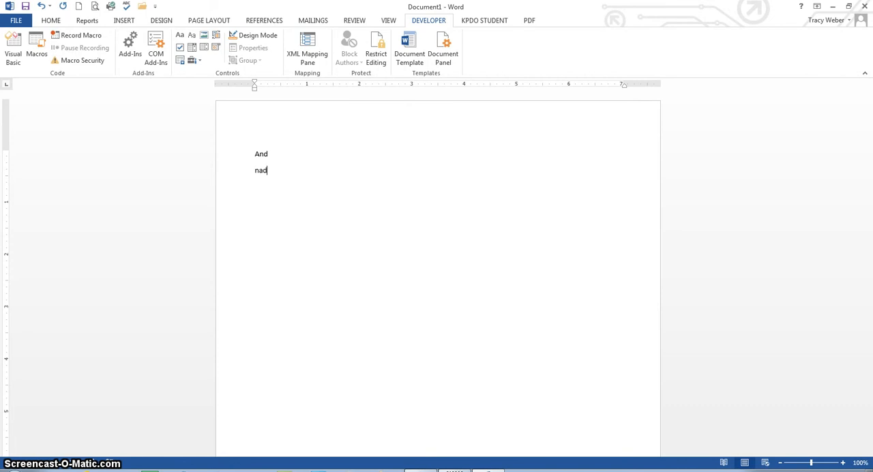
{"action": "type", "text": "nad"}
{"action": "key", "text": "BackSpace"}
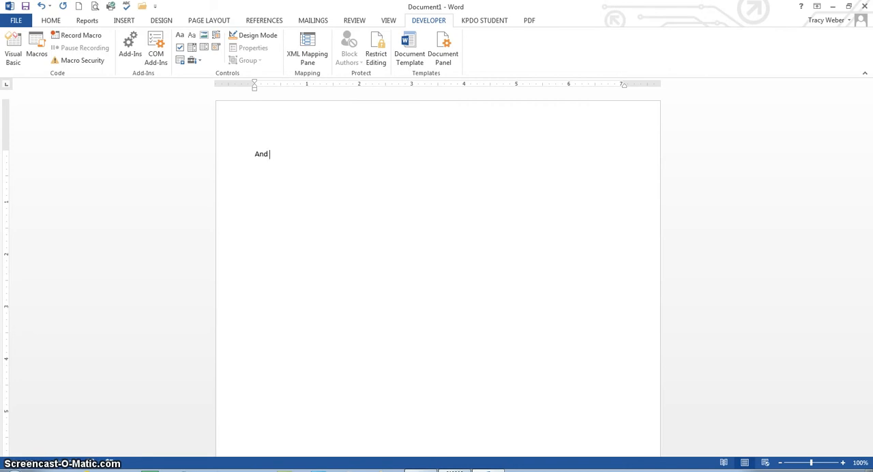
Start saving the document under a new name and browse to the OneDrive folder as its location
{"action": "left_click", "coordinate": [17, 21]}
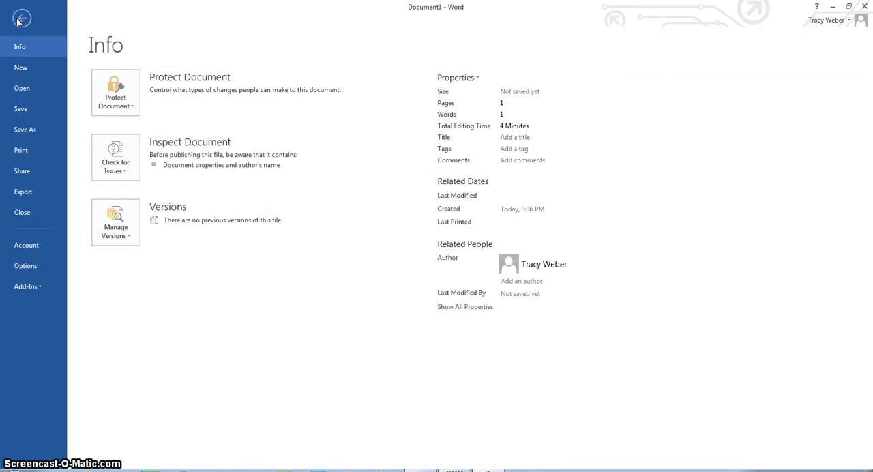
{"action": "left_click", "coordinate": [34, 127]}
{"action": "left_click", "coordinate": [106, 96]}
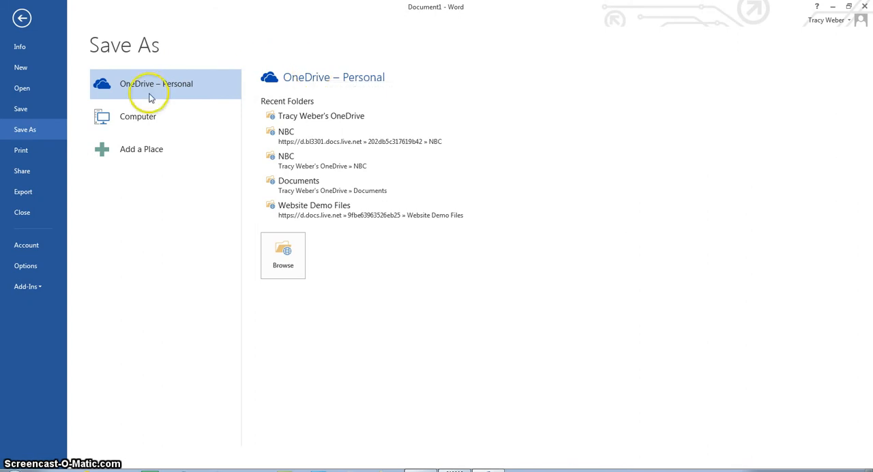
{"action": "left_click", "coordinate": [284, 245]}
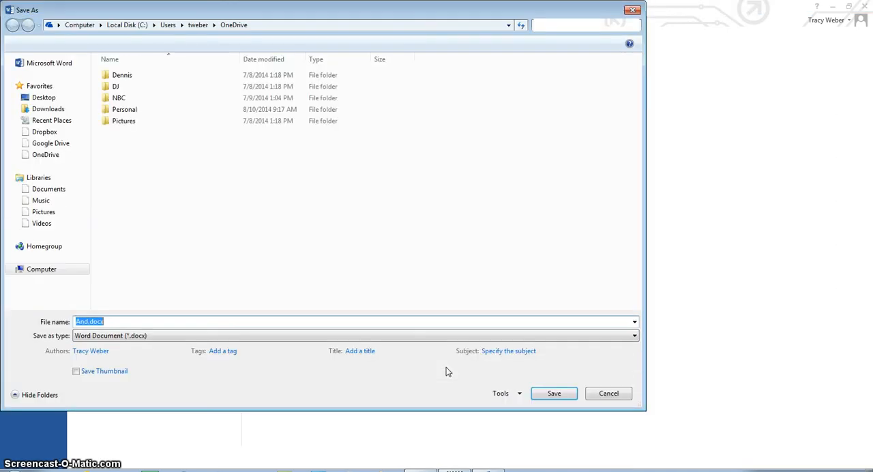
{"action": "left_click", "coordinate": [42, 156]}
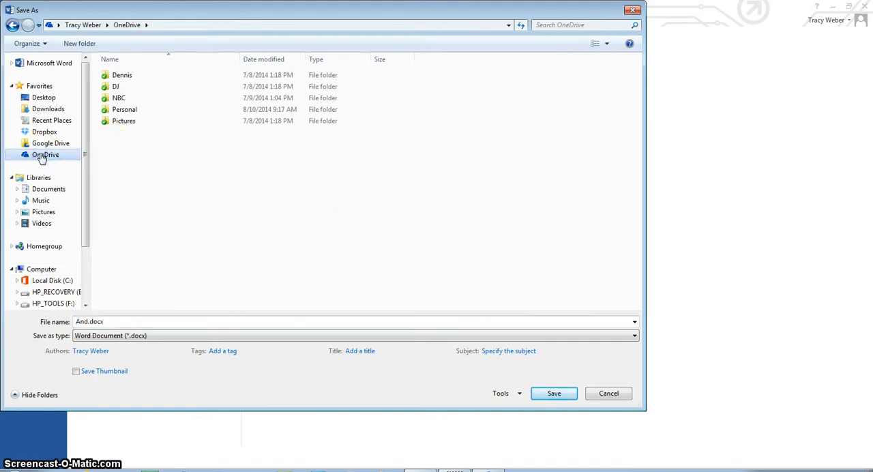
Create a new folder named "Word" in the OneDrive folder
{"action": "right_click", "coordinate": [170, 165]}
{"action": "left_click", "coordinate": [170, 166]}
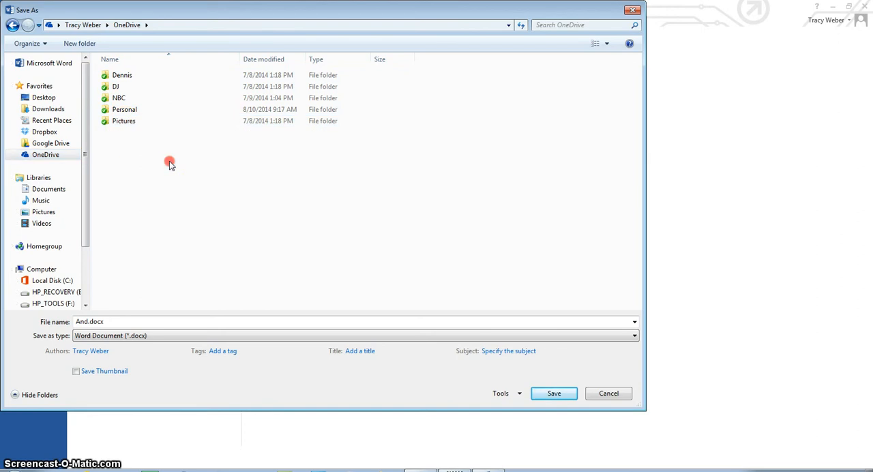
{"action": "right_click", "coordinate": [171, 166]}
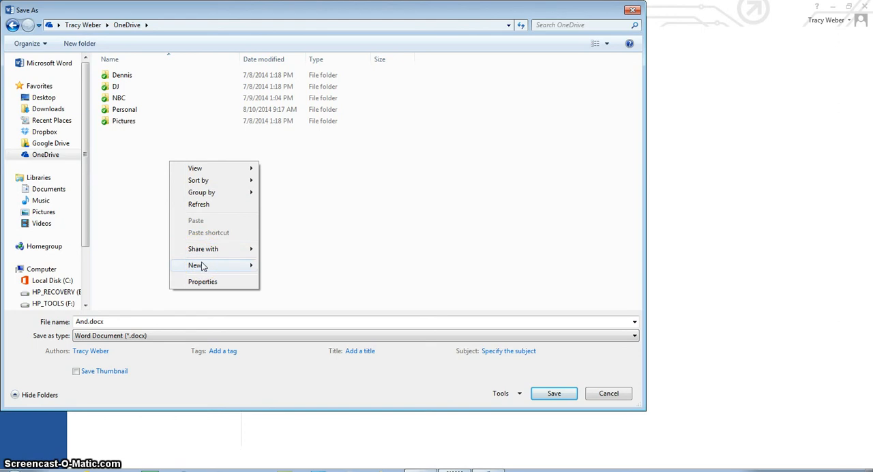
{"action": "left_click", "coordinate": [232, 266]}
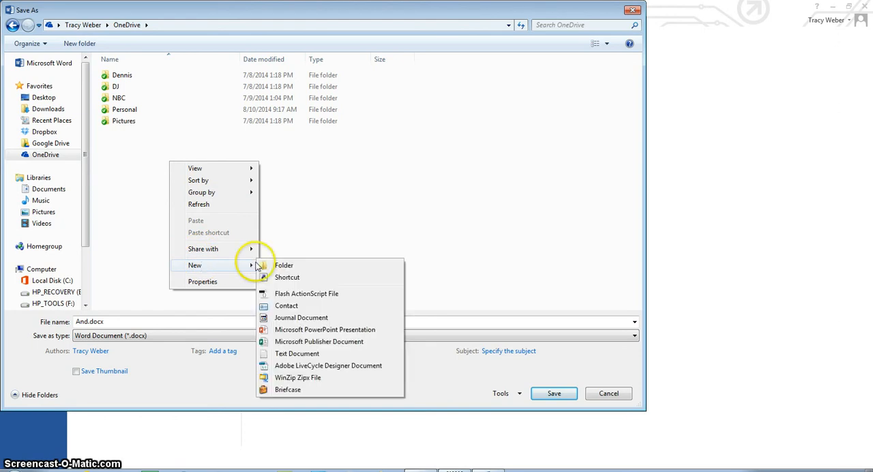
{"action": "left_click", "coordinate": [282, 260]}
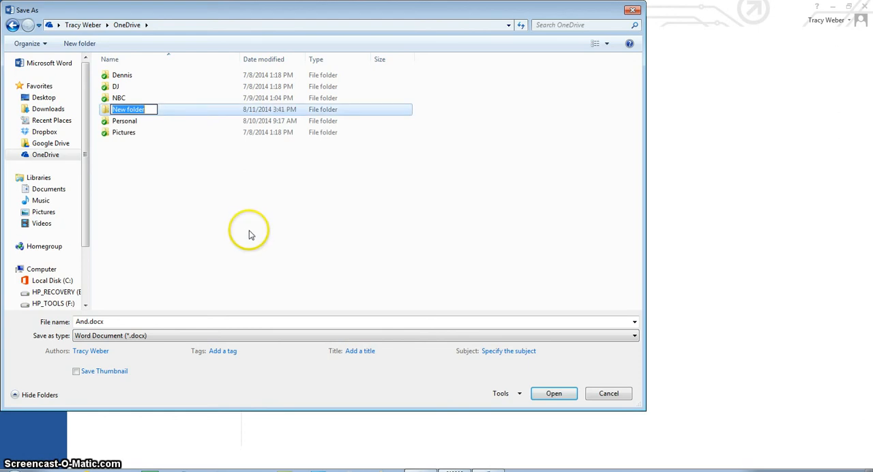
{"action": "type", "text": "Word"}
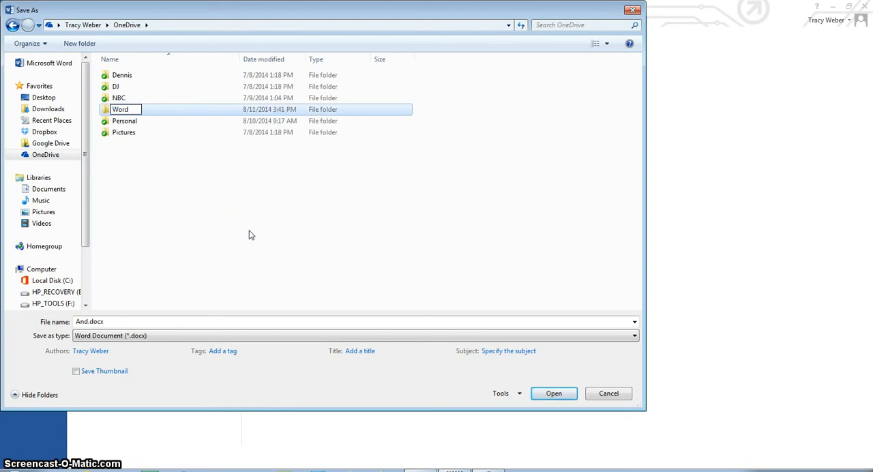
{"action": "left_click", "coordinate": [120, 120]}
{"action": "double_click", "coordinate": [109, 109]}
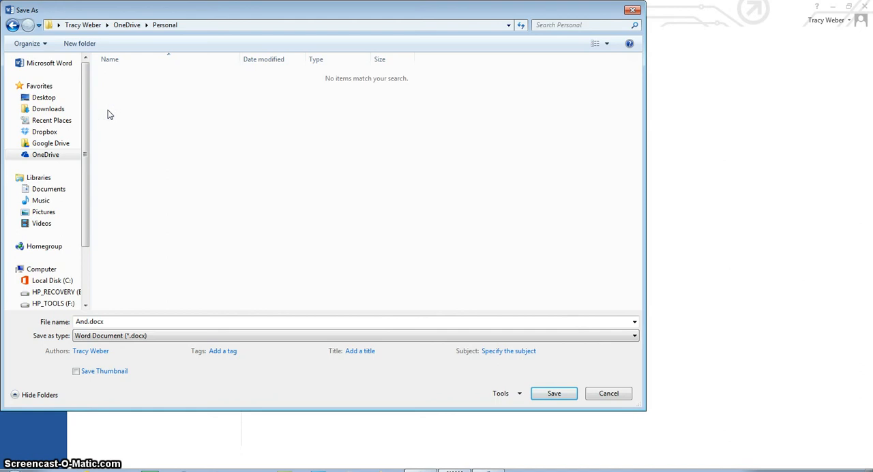
{"action": "left_click", "coordinate": [12, 25]}
{"action": "left_click", "coordinate": [12, 26]}
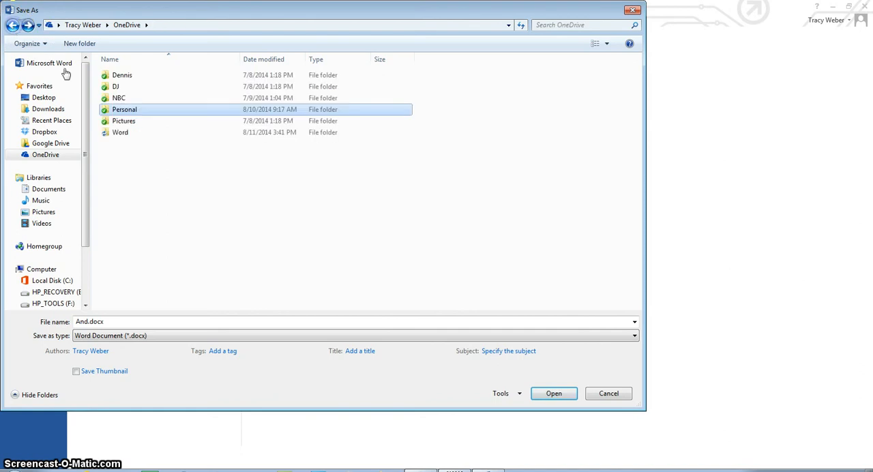
Open the Word folder and create a subfolder named "WordS1" inside it
{"action": "double_click", "coordinate": [120, 134]}
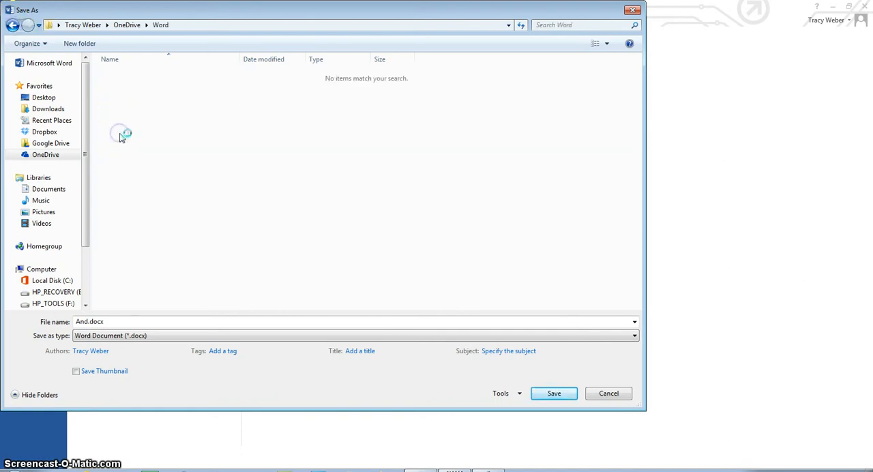
{"action": "right_click", "coordinate": [233, 157]}
{"action": "left_click", "coordinate": [262, 271]}
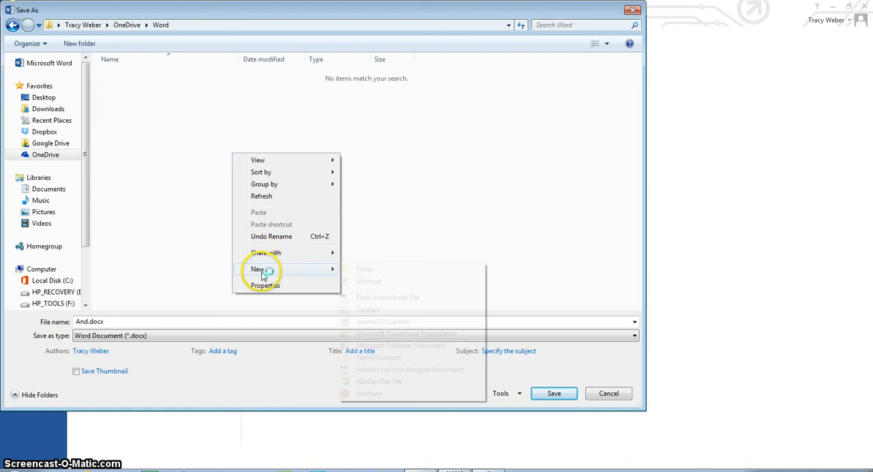
{"action": "left_click", "coordinate": [368, 269]}
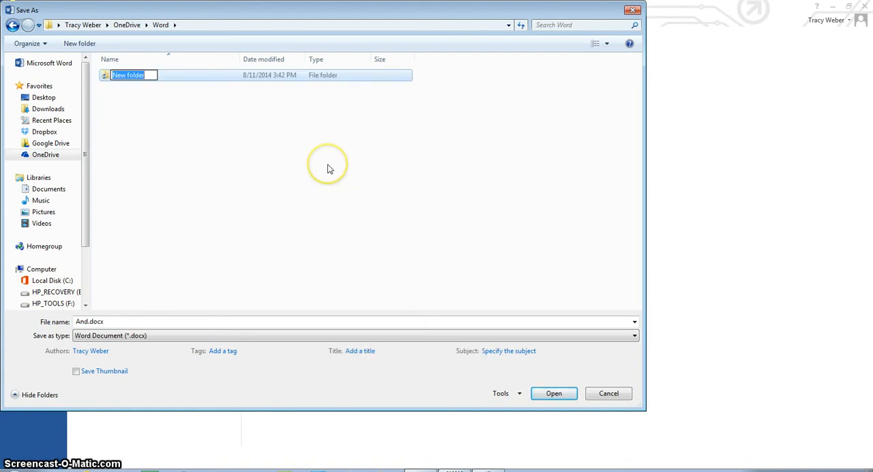
{"action": "type", "text": "WordS"}
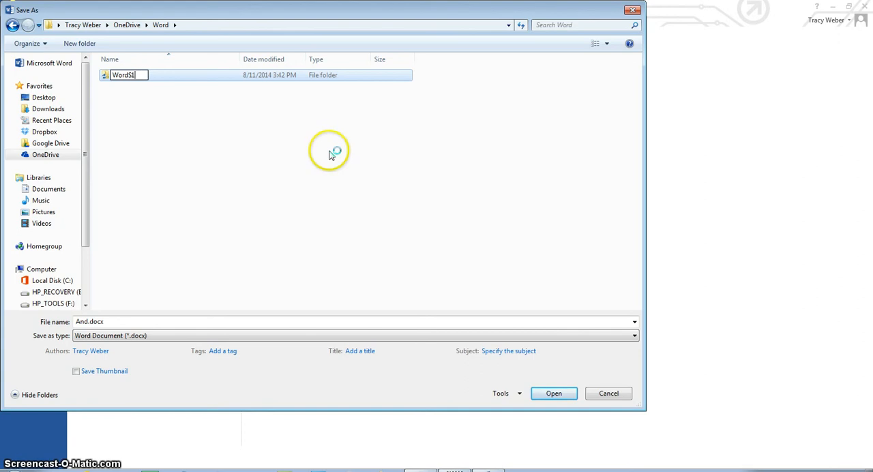
{"action": "type", "text": "1"}
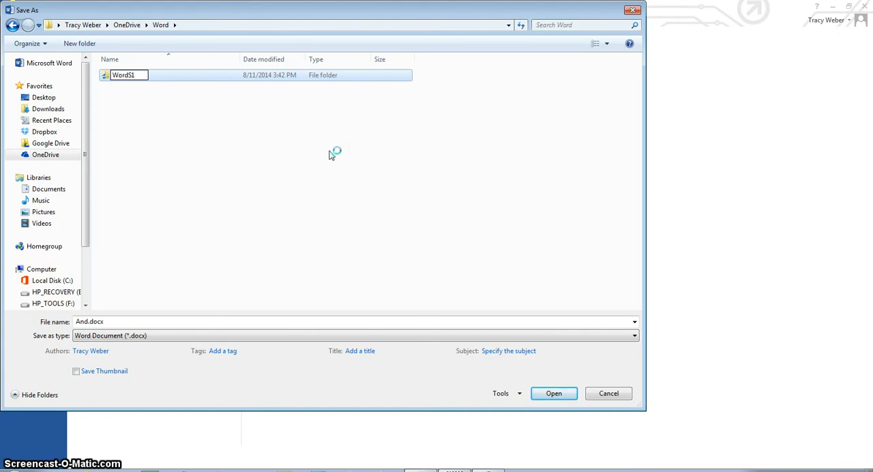
{"action": "left_click", "coordinate": [103, 76]}
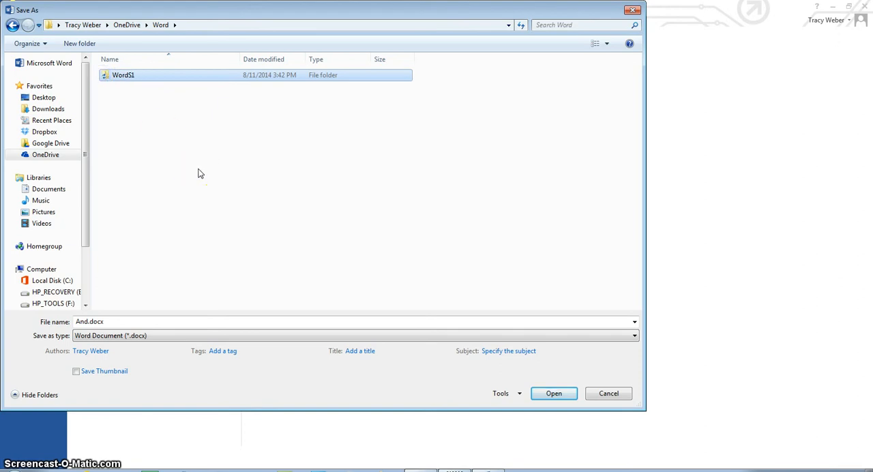
Save the document in the WordS1 folder as a Word document named "WS1-FCTTravelPkg"
{"action": "double_click", "coordinate": [116, 78]}
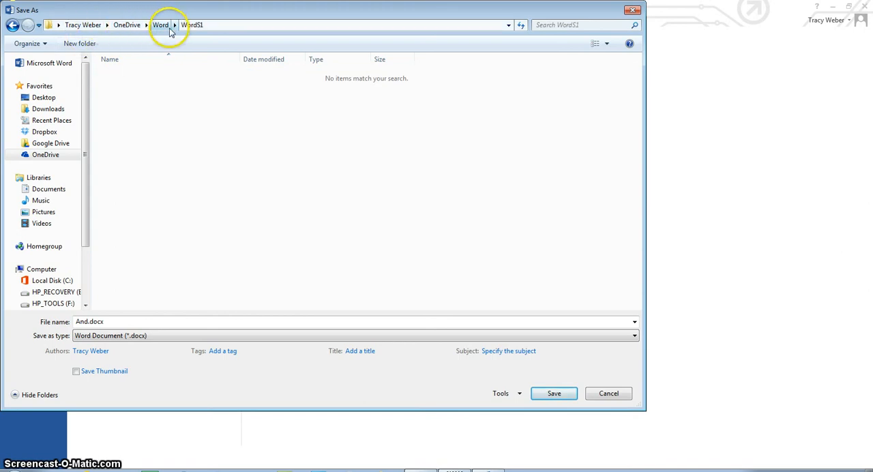
{"action": "double_click", "coordinate": [104, 321]}
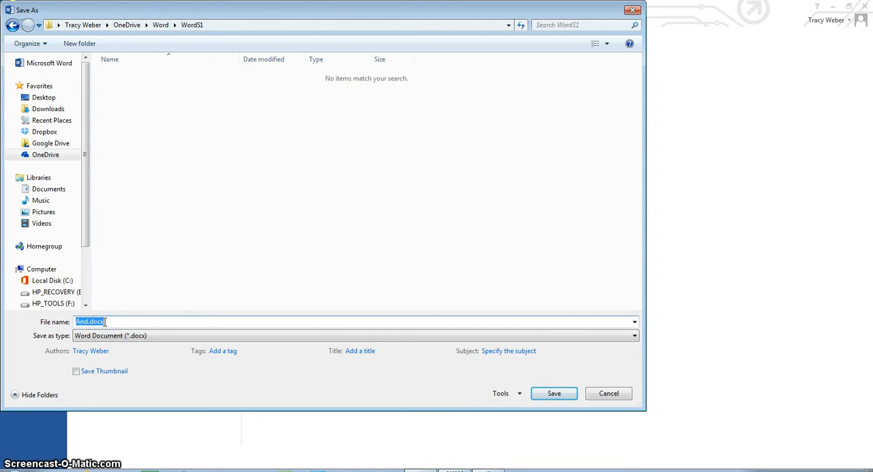
{"action": "type", "text": "WS1"}
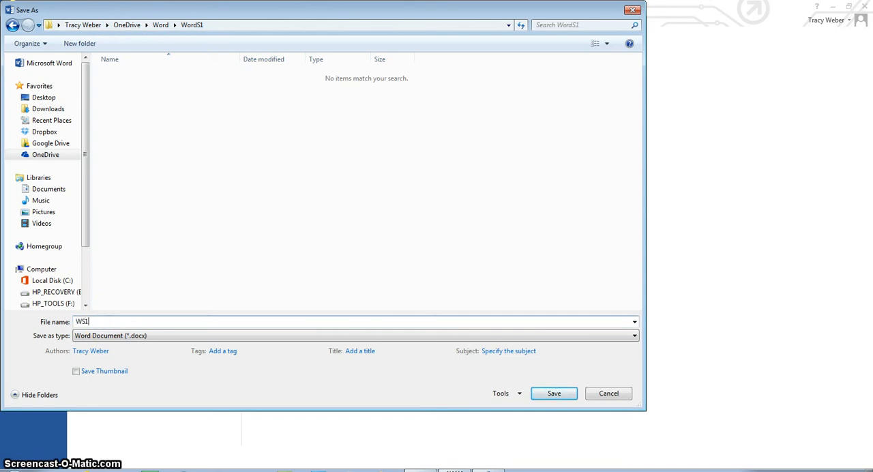
{"action": "type", "text": "-FCTTr"}
{"action": "type", "text": "avelPkg"}
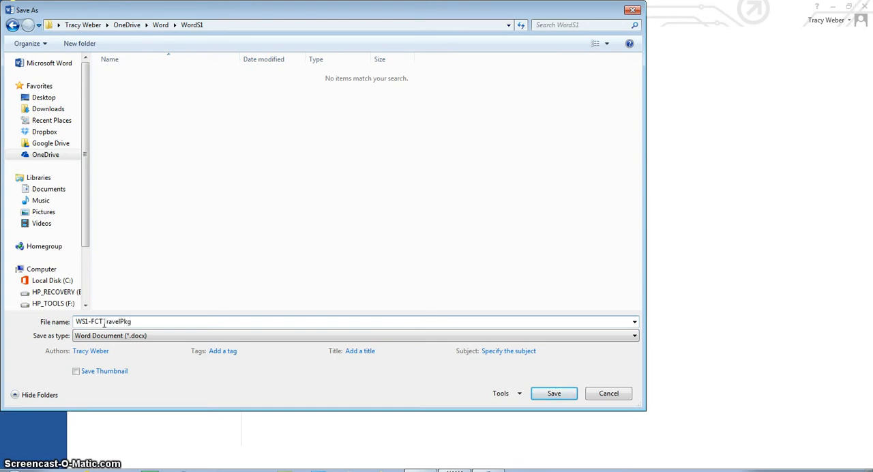
{"action": "key", "text": "Return"}
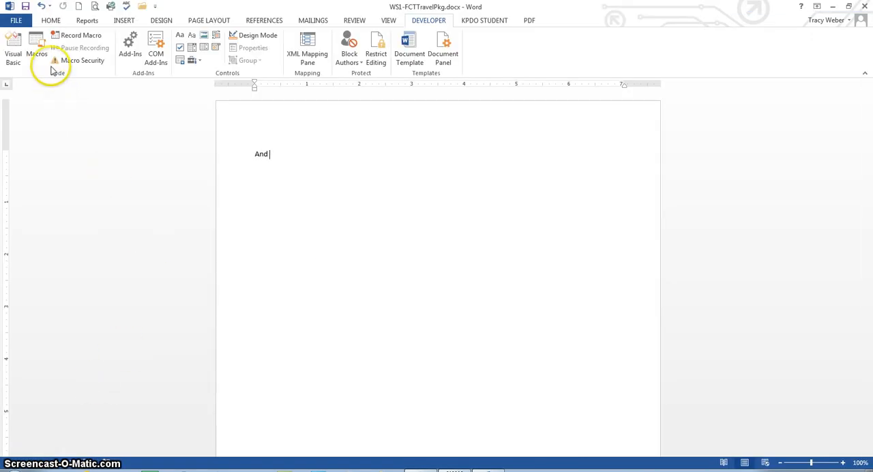
Select the HP Officejet Pro 8600 (Network) printer in the print settings and return to the document without printing
{"action": "left_click", "coordinate": [14, 21]}
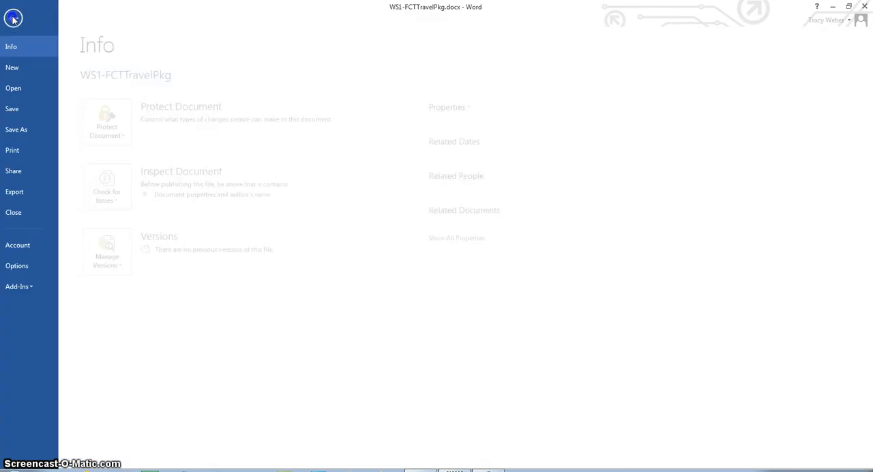
{"action": "left_click", "coordinate": [21, 150]}
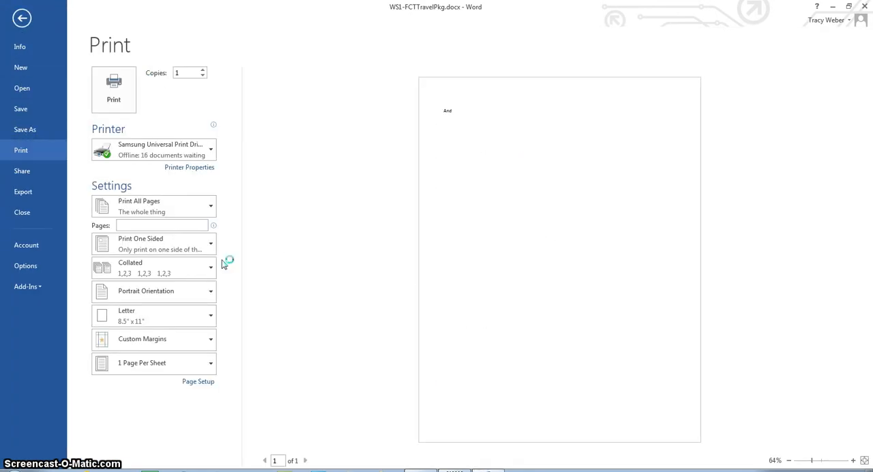
{"action": "left_click", "coordinate": [210, 150]}
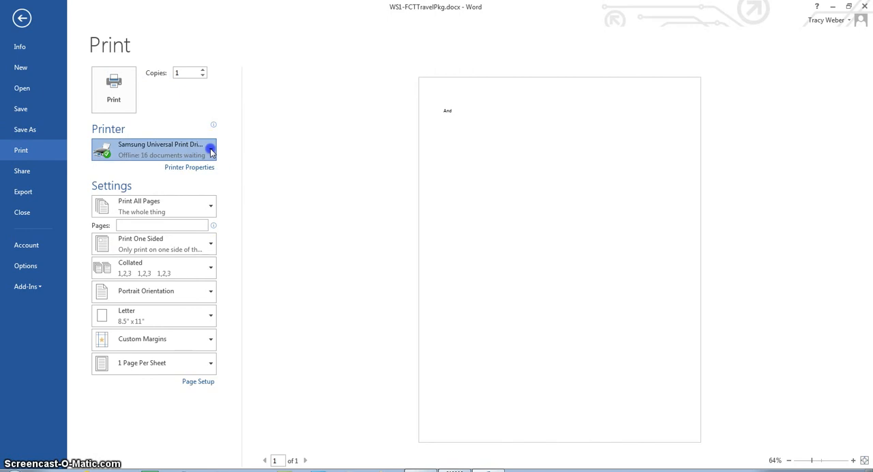
{"action": "left_click", "coordinate": [247, 271]}
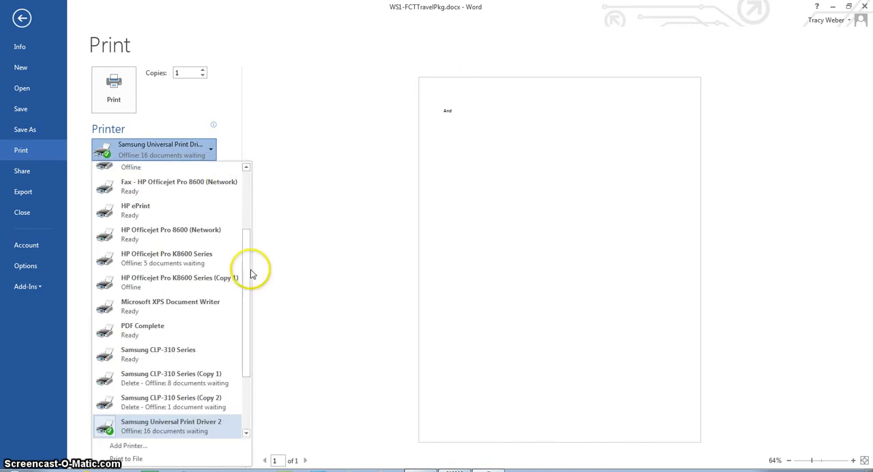
{"action": "left_click_drag", "start_coordinate": [248, 271], "coordinate": [252, 253]}
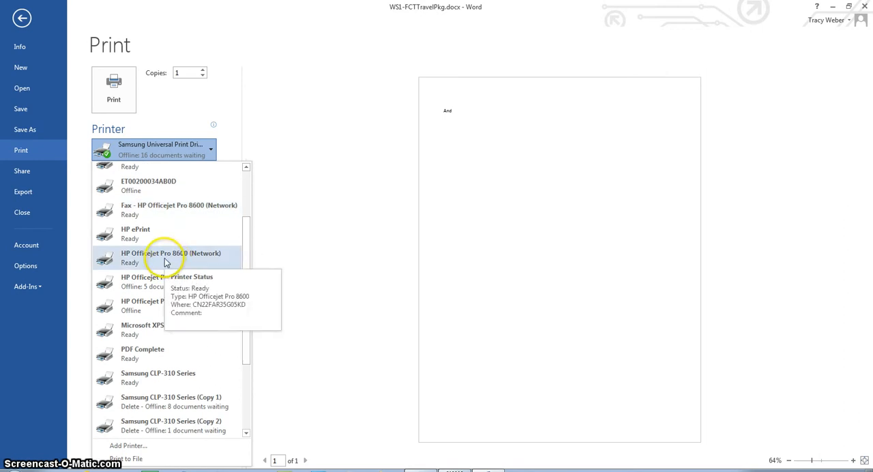
{"action": "left_click", "coordinate": [203, 258]}
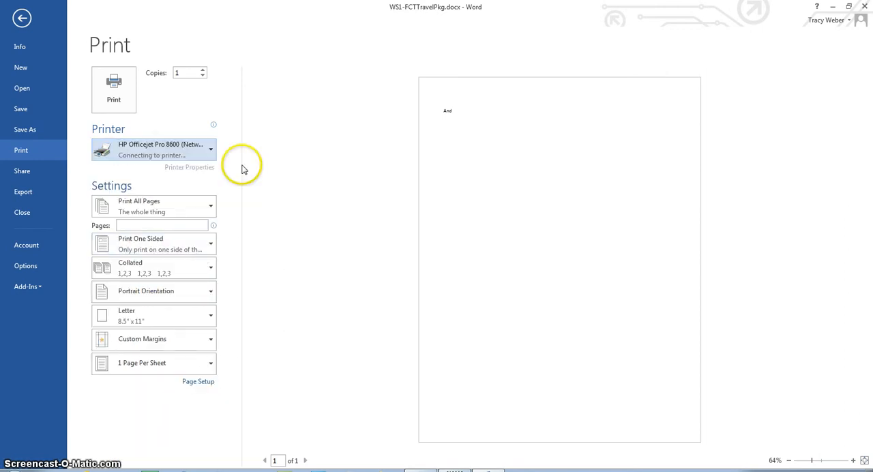
{"action": "left_click", "coordinate": [181, 222]}
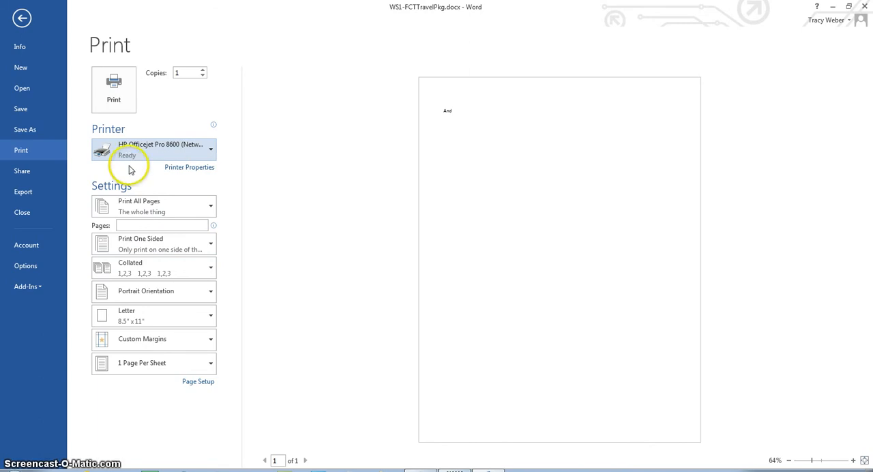
{"action": "mouse_move", "coordinate": [153, 154]}
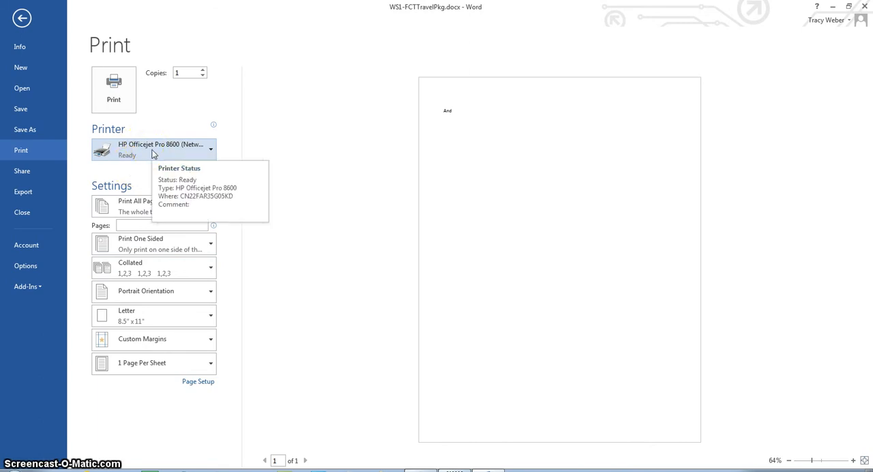
{"action": "left_click", "coordinate": [21, 19]}
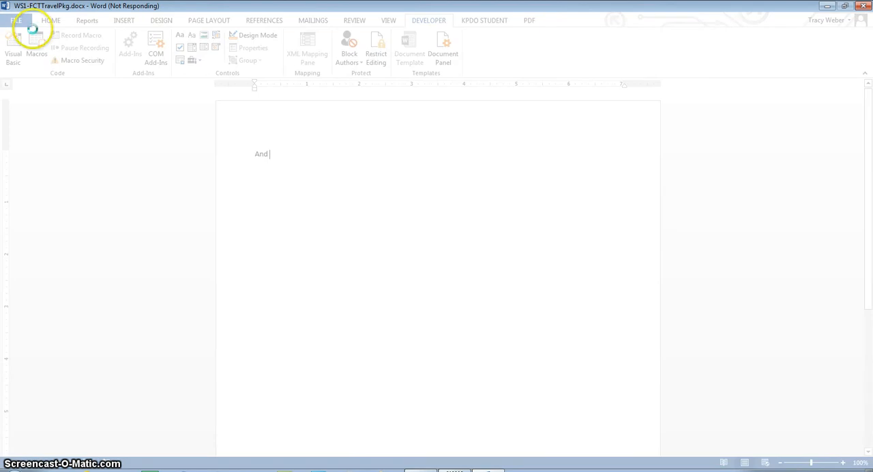
Add the filler lines "fakldna;dsklvn a;ldvk sd" and ";sdkjbhv;adskjvn ads;" below "And", with two blank lines before each
{"action": "left_click", "coordinate": [280, 155]}
{"action": "key", "text": "Return"}
{"action": "key", "text": "Return"}
{"action": "key", "text": "Return"}
{"action": "type", "text": "fakldna;"}
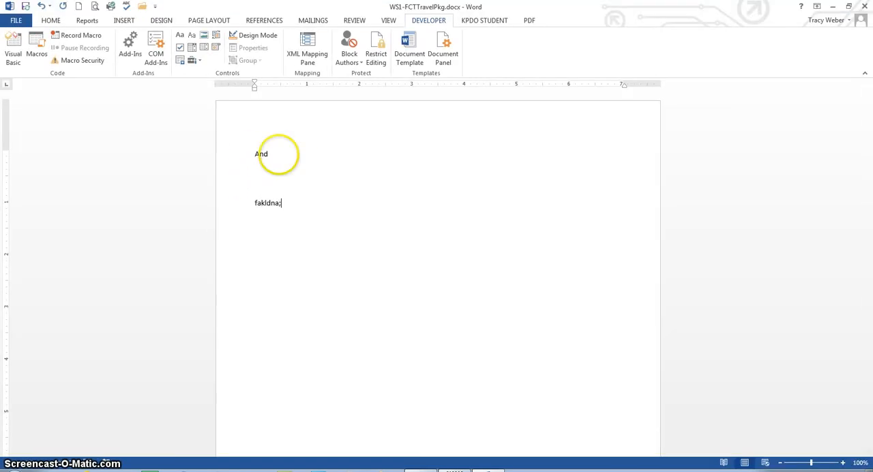
{"action": "type", "text": "dsklvn a;ldvk sd"}
{"action": "key", "text": "Return"}
{"action": "key", "text": "Return"}
{"action": "key", "text": "Return"}
{"action": "type", "text": ";sdkjbhv;adskjvn ads;"}
{"action": "key", "text": "Return"}
{"action": "key", "text": "Return"}
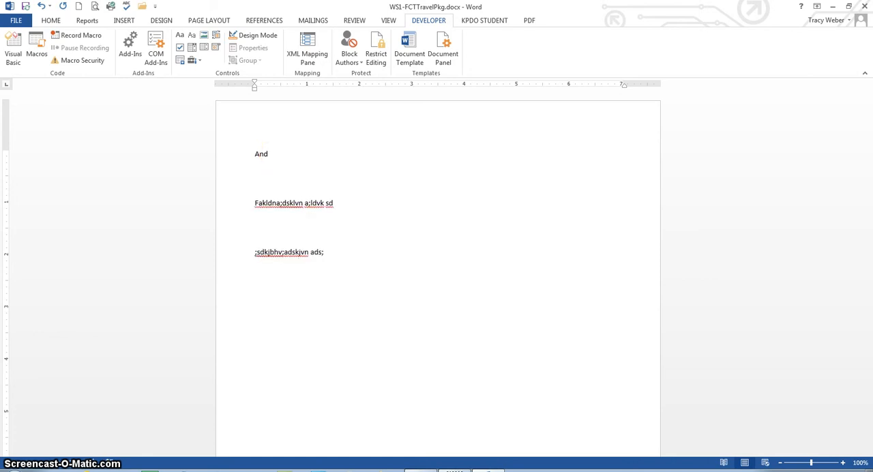
Move the insertion point to the document's start and end, then line by line from the first filler line
{"action": "key", "text": "ctrl+Home"}
{"action": "key", "text": "ctrl+End"}
{"action": "left_click", "coordinate": [284, 202]}
{"action": "key", "text": "Down"}
{"action": "key", "text": "Down"}
{"action": "key", "text": "Down"}
{"action": "key", "text": "Up"}
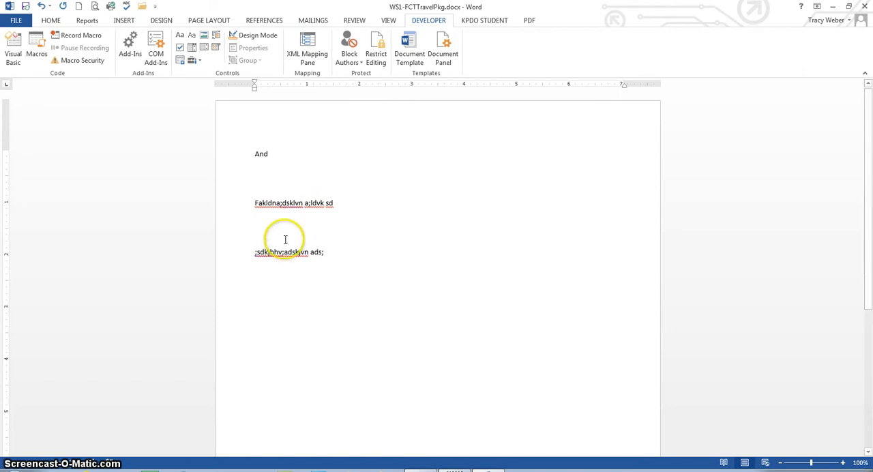
Open the AutoCorrect options for the word "And", review them and close the list without choosing any
{"action": "left_click", "coordinate": [262, 162]}
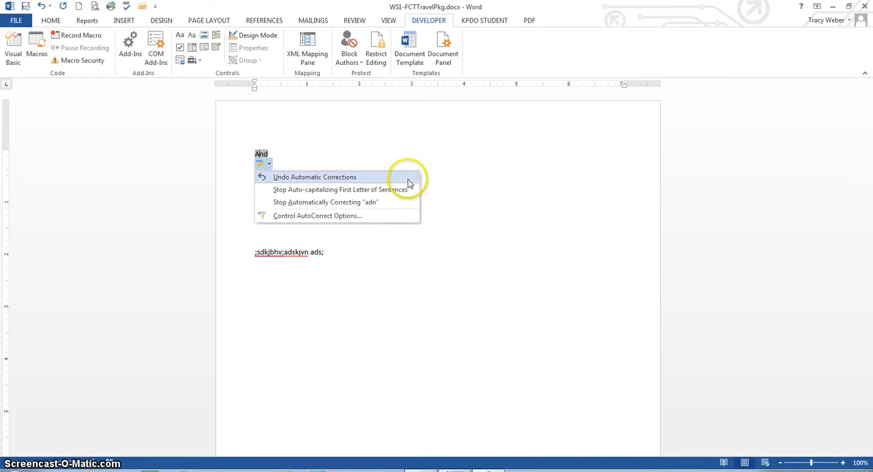
{"action": "left_click", "coordinate": [444, 153]}
{"action": "left_click", "coordinate": [250, 198]}
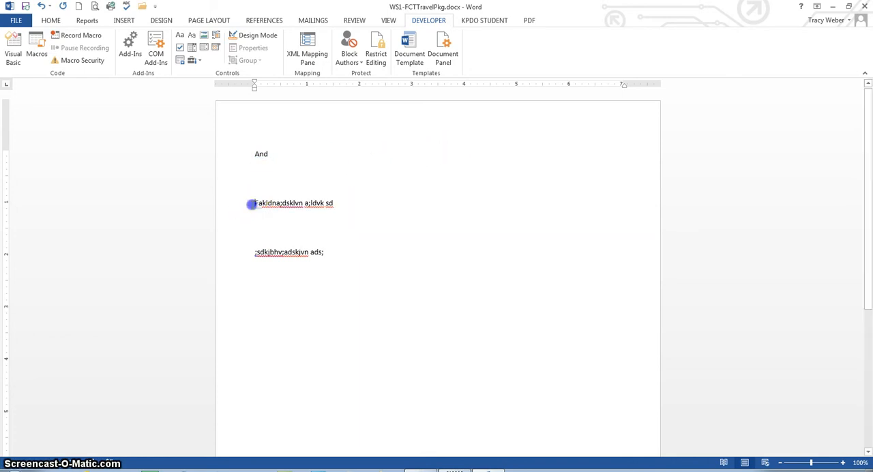
Select the first filler line from the page margin, clear the selection, and select the same line as a whole paragraph from within its text
{"action": "left_click", "coordinate": [245, 207]}
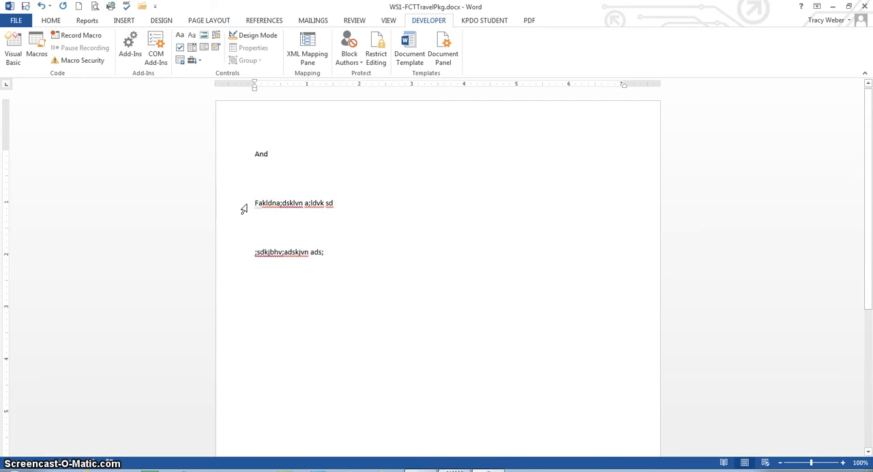
{"action": "left_click", "coordinate": [244, 208]}
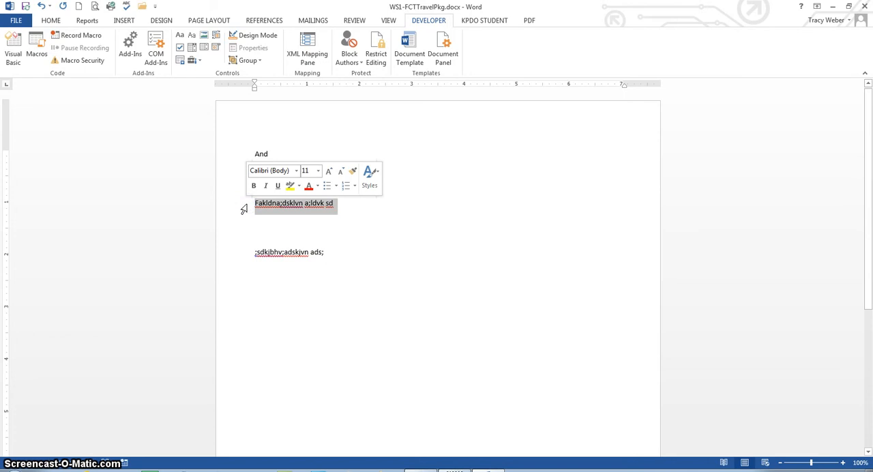
{"action": "left_click", "coordinate": [322, 241]}
{"action": "left_click", "coordinate": [311, 203]}
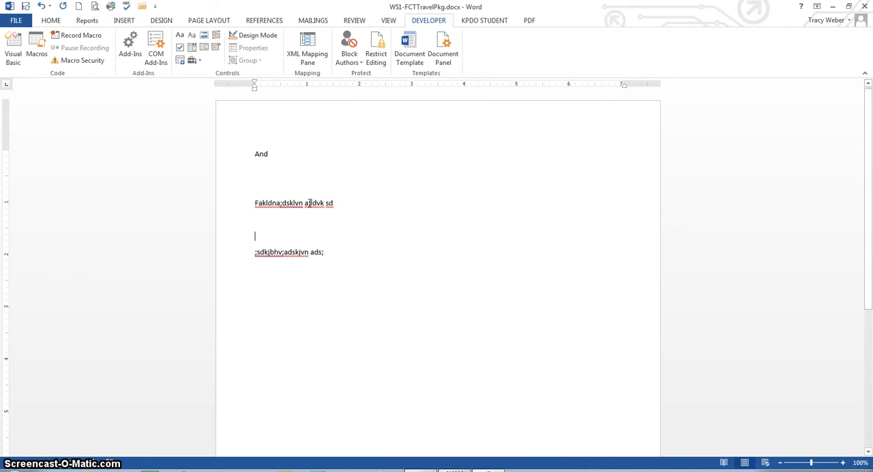
{"action": "triple_click", "coordinate": [310, 203]}
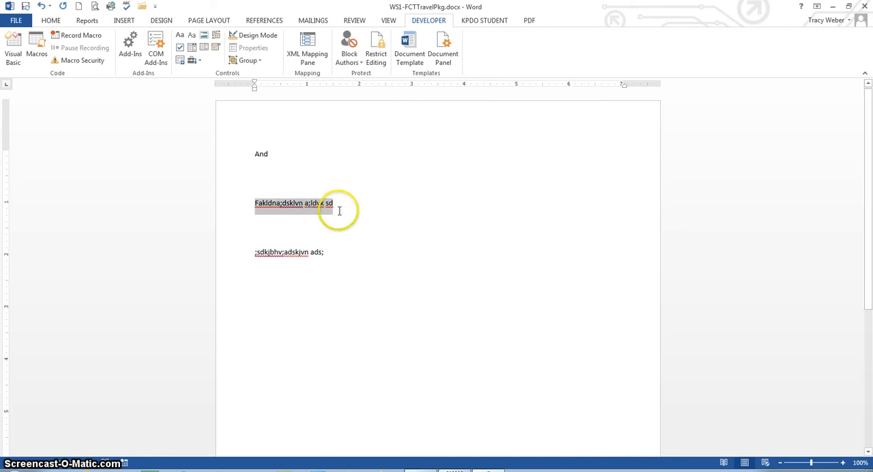
{"action": "left_click", "coordinate": [317, 253]}
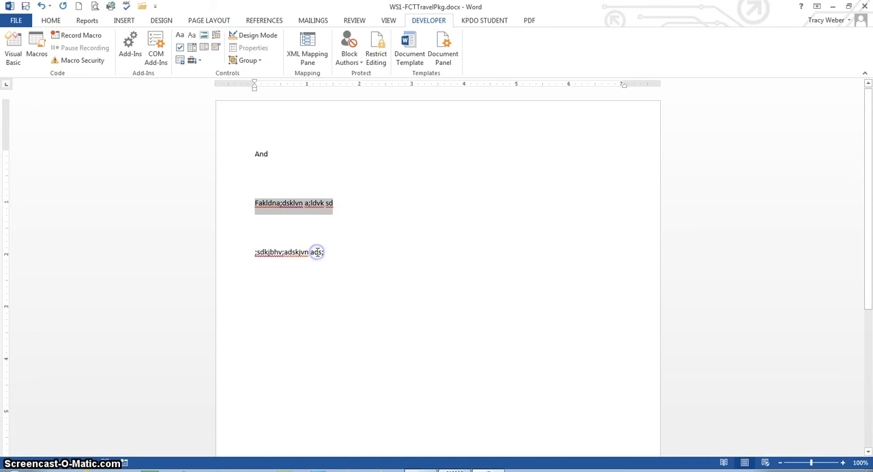
{"action": "left_click", "coordinate": [394, 209]}
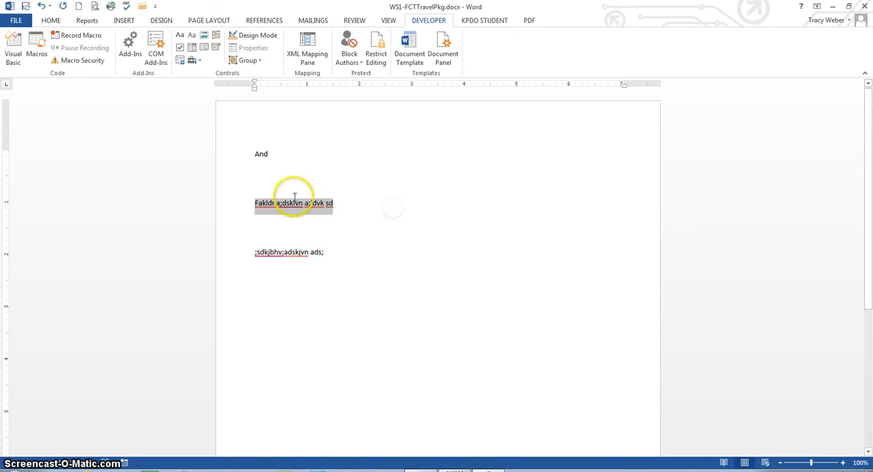
{"action": "left_click", "coordinate": [294, 195]}
{"action": "left_click", "coordinate": [263, 153]}
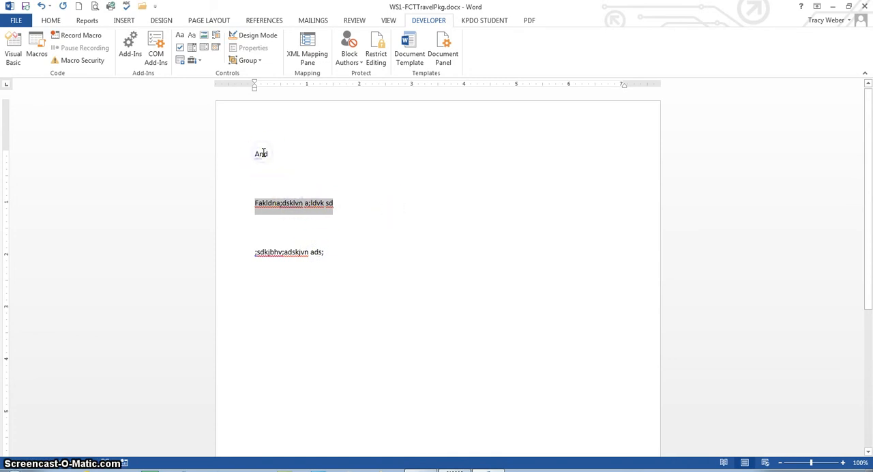
Move the insertion point up and down between lines, then word by word into the first filler line
{"action": "key", "text": "Down"}
{"action": "key", "text": "Down"}
{"action": "key", "text": "Down"}
{"action": "key", "text": "Up"}
{"action": "key", "text": "Up"}
{"action": "key", "text": "Up"}
{"action": "key", "text": "Up"}
{"action": "key", "text": "Down"}
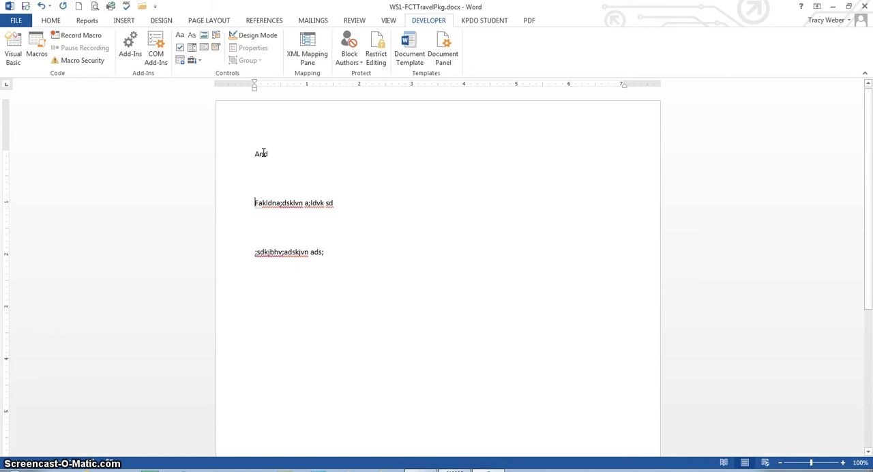
{"action": "key", "text": "ctrl+Right"}
{"action": "key", "text": "ctrl+Right"}
{"action": "key", "text": "ctrl+Right"}
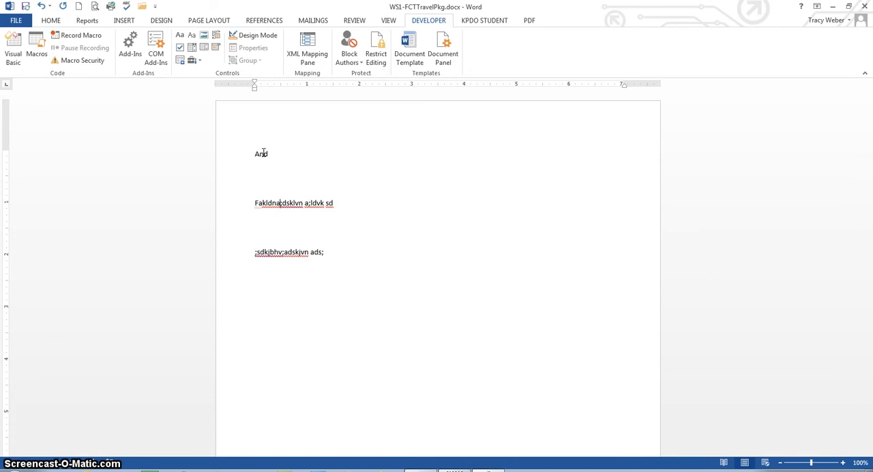
Extend the selection word by word from ";dsklvn" in the first filler line, then by paragraph through the second filler line
{"action": "key", "text": "ctrl+shift+Right"}
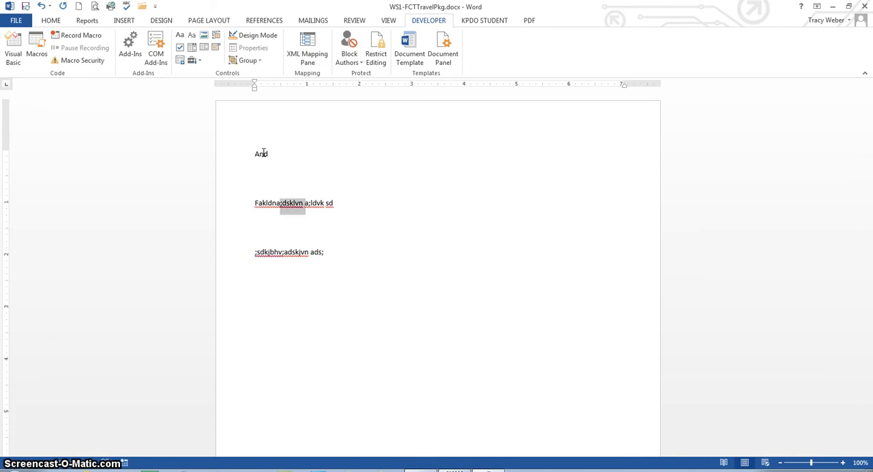
{"action": "key", "text": "ctrl+shift+Left"}
{"action": "key", "text": "ctrl+shift+Left"}
{"action": "key", "text": "ctrl+shift+Right"}
{"action": "key", "text": "ctrl+shift+Right"}
{"action": "key", "text": "ctrl+shift+Right"}
{"action": "key", "text": "ctrl+shift+Down"}
{"action": "key", "text": "ctrl+shift+Down"}
{"action": "key", "text": "ctrl+shift+Down"}
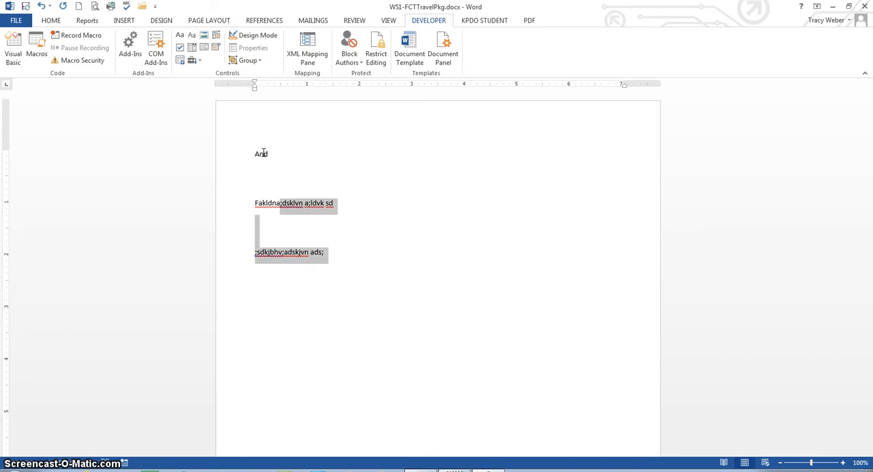
Select the whole document, clear the selection, select everything again from the page margin, and place the insertion point below the last filler line
{"action": "key", "text": "ctrl+Up"}
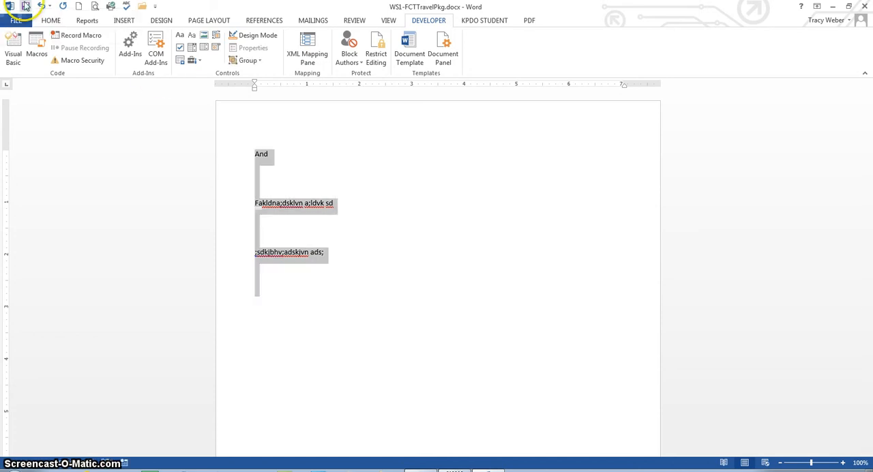
{"action": "left_click", "coordinate": [222, 142]}
{"action": "left_click", "coordinate": [257, 183]}
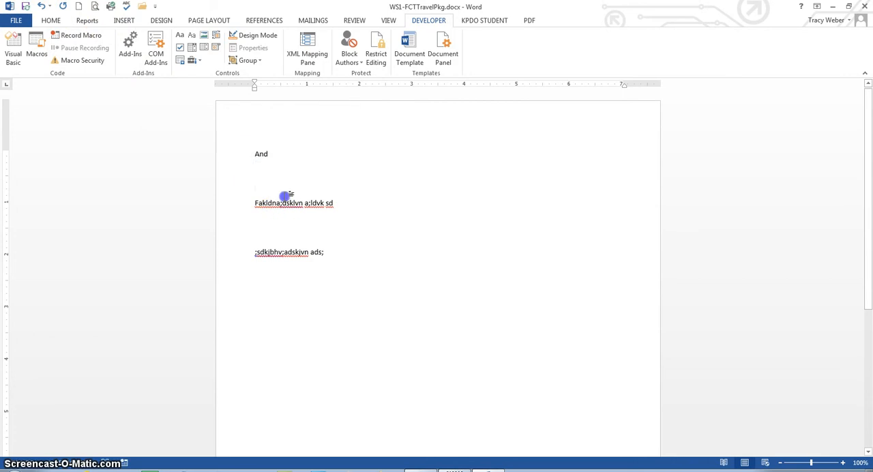
{"action": "left_click", "coordinate": [222, 189]}
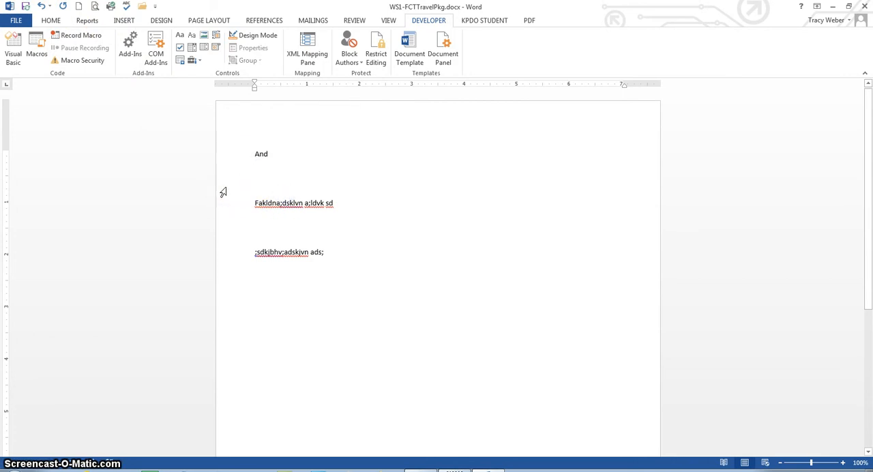
{"action": "triple_click", "coordinate": [223, 192]}
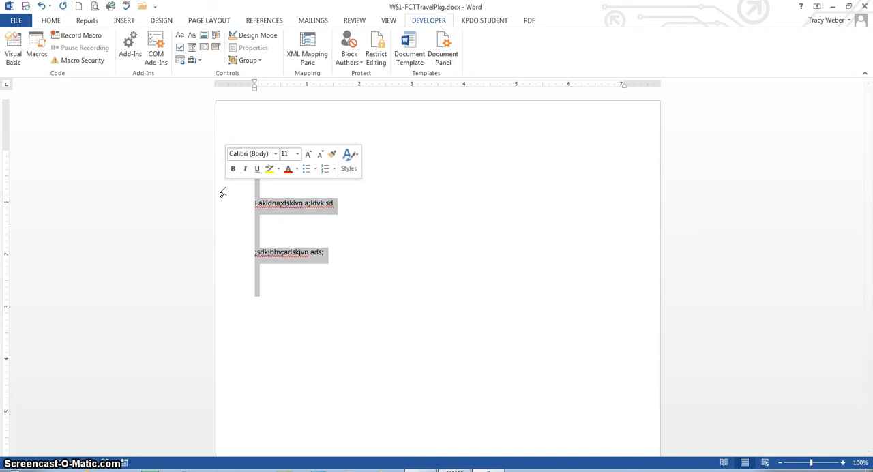
{"action": "left_click", "coordinate": [425, 271]}
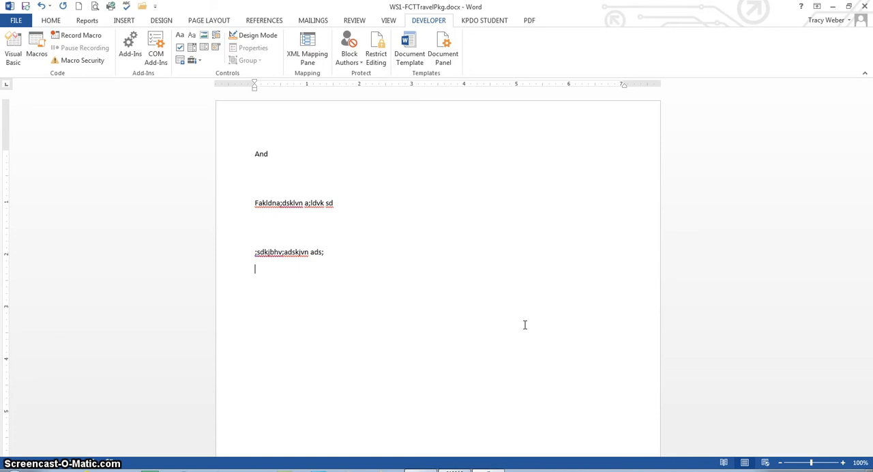
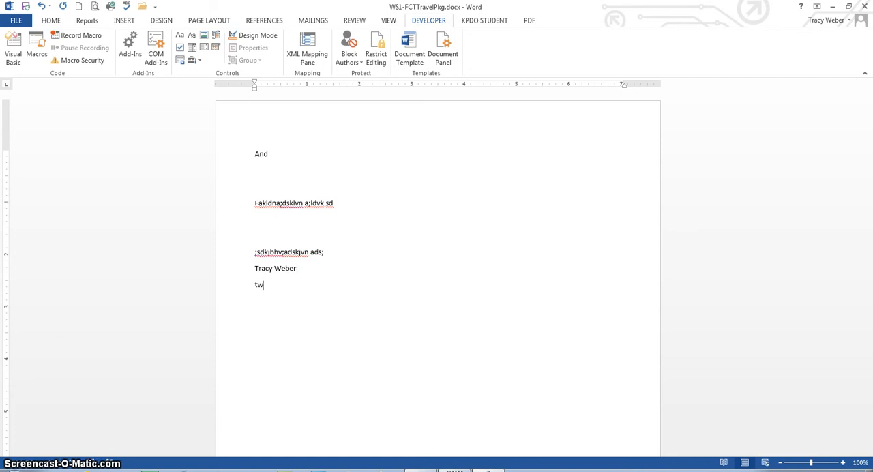
Enter the full name on the line below the filler text and its abbreviation "tw" on the following line
{"action": "key", "text": "Return"}
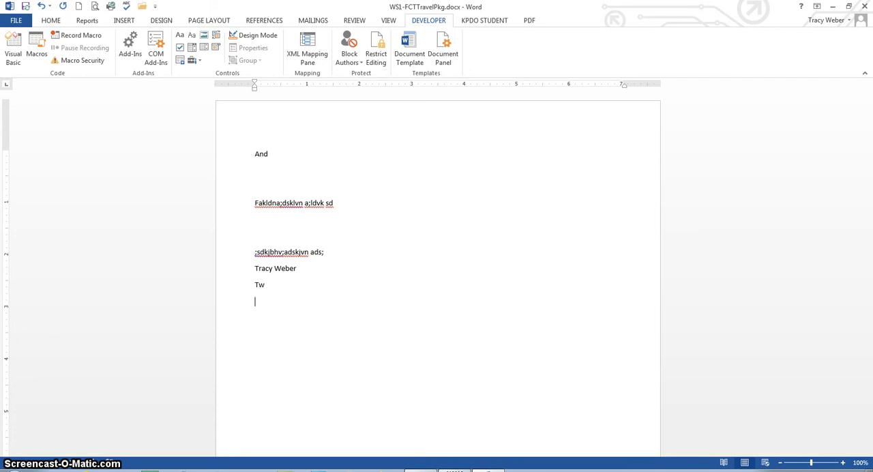
Add a line reading "Bellevue Community School District" and a line with its abbreviation "bcsd" below the abbreviated name
{"action": "type", "text": "Bellevue Community School "}
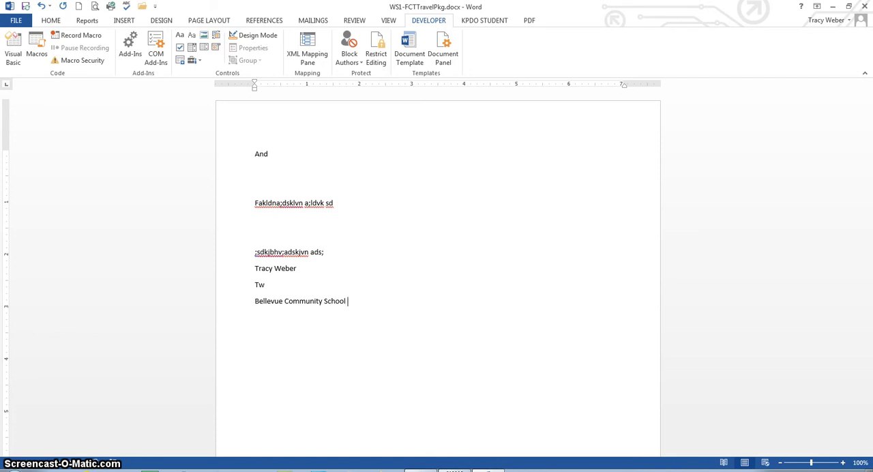
{"action": "type", "text": "District"}
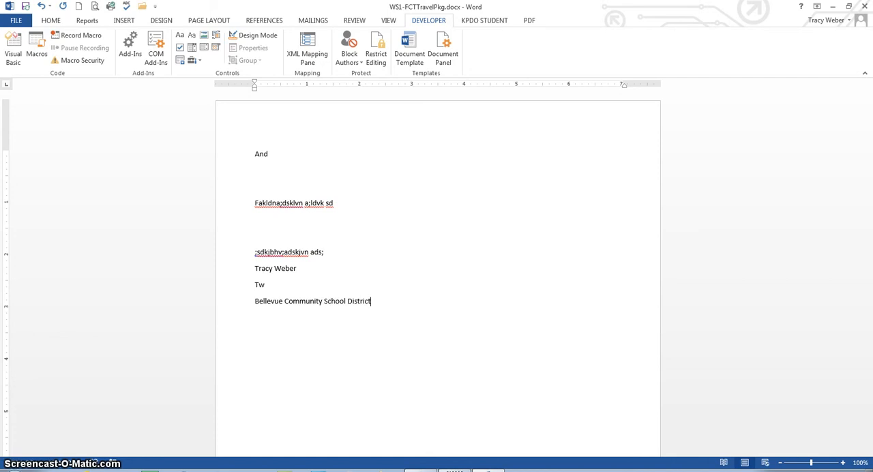
{"action": "key", "text": "Return"}
{"action": "type", "text": "bc"}
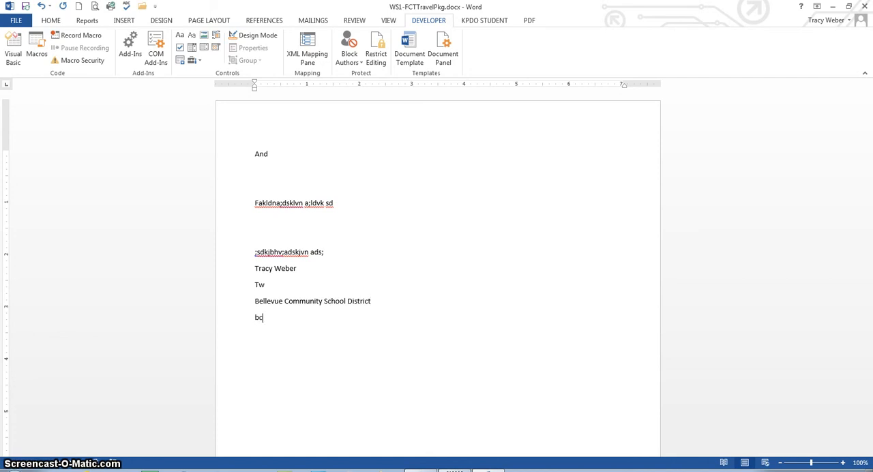
{"action": "type", "text": "sd"}
{"action": "key", "text": "Return"}
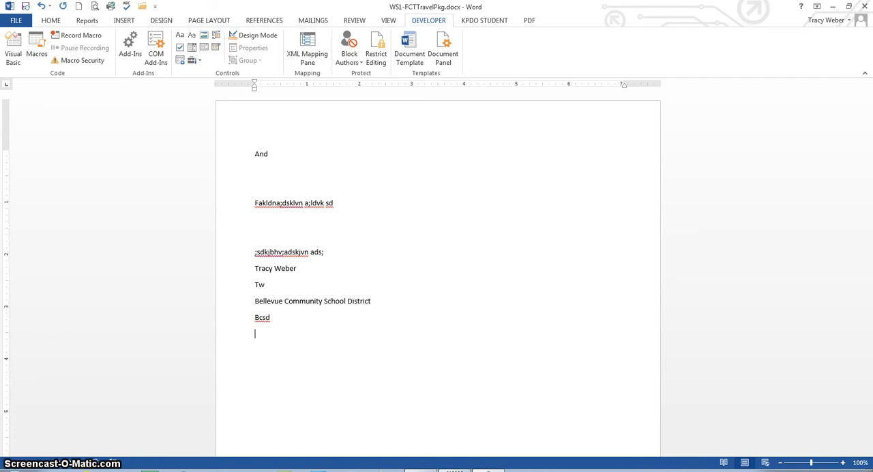
Add an AutoCorrect entry in the proofing options that replaces "bcsd" with "Bellevue Community School District"
{"action": "left_click", "coordinate": [15, 22]}
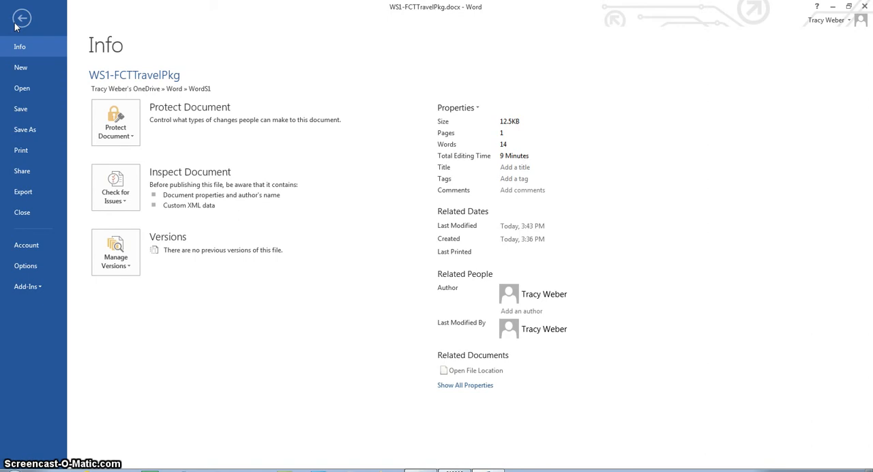
{"action": "left_click", "coordinate": [23, 265]}
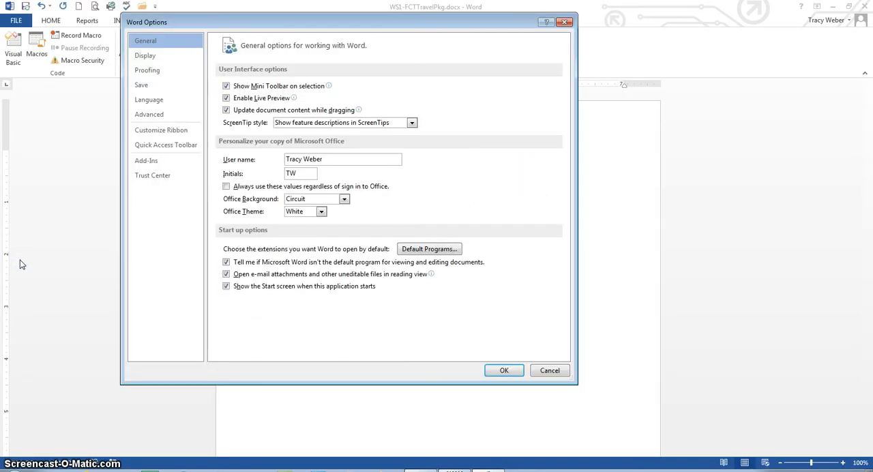
{"action": "left_click", "coordinate": [151, 69]}
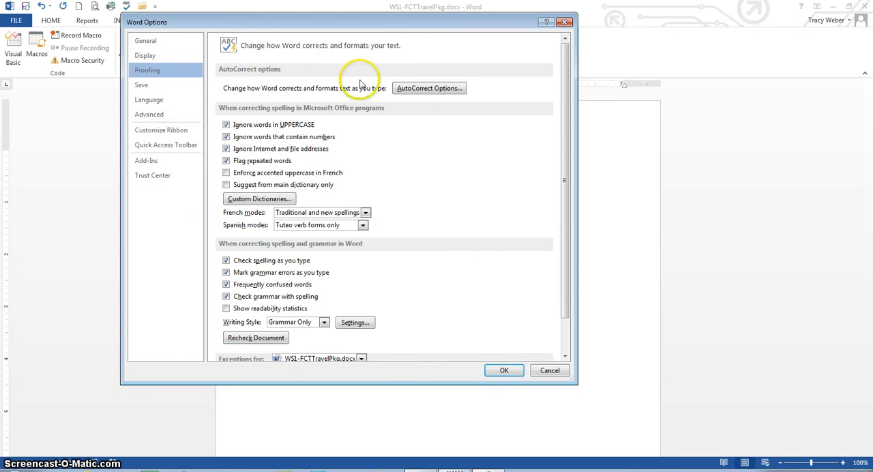
{"action": "left_click", "coordinate": [413, 90]}
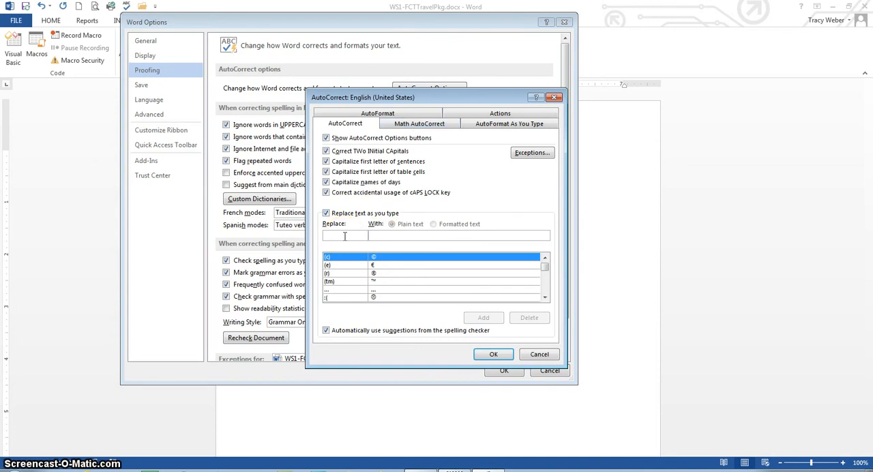
{"action": "type", "text": "bcsd"}
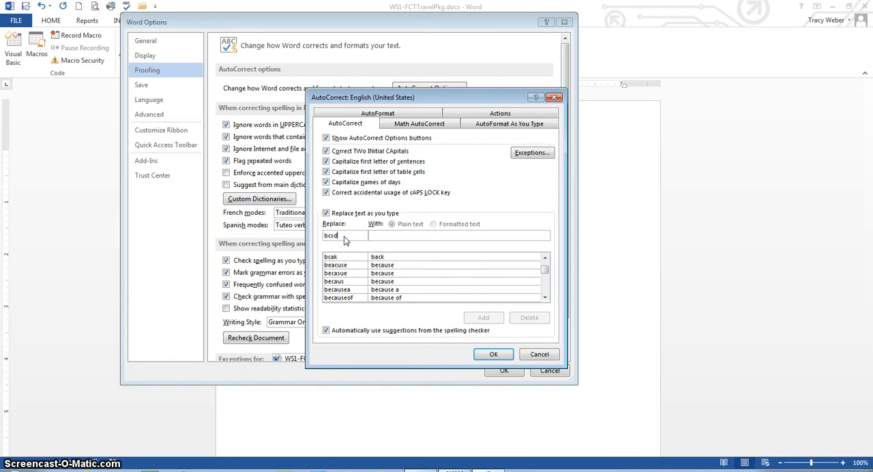
{"action": "left_click", "coordinate": [392, 236]}
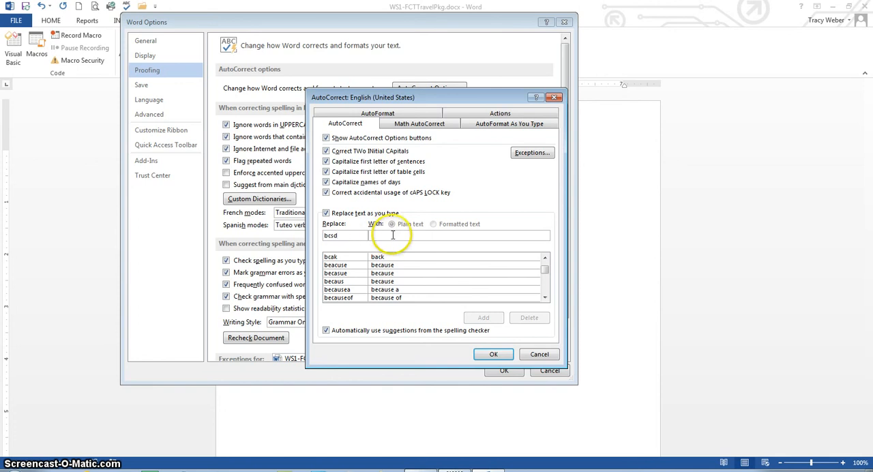
{"action": "type", "text": "Bellevue"}
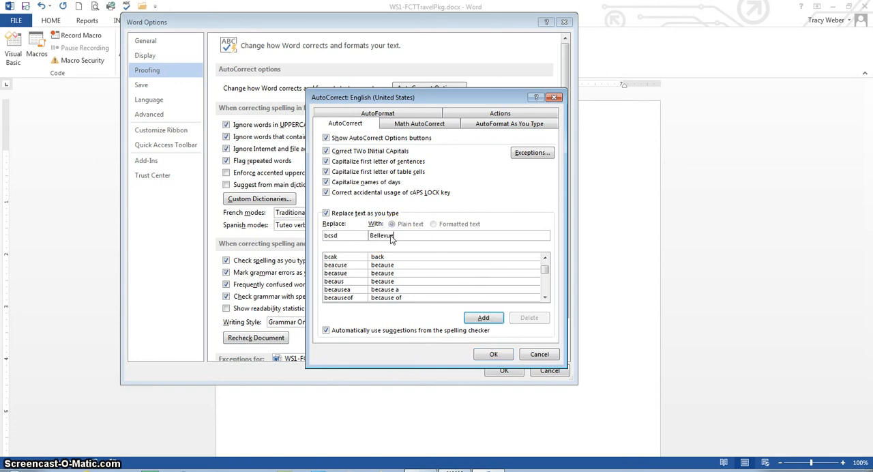
{"action": "type", "text": " Community S"}
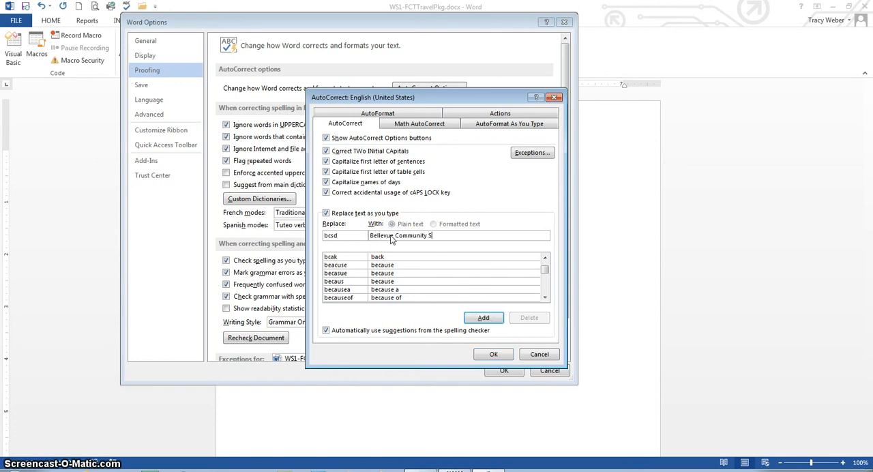
{"action": "type", "text": "chool Distr"}
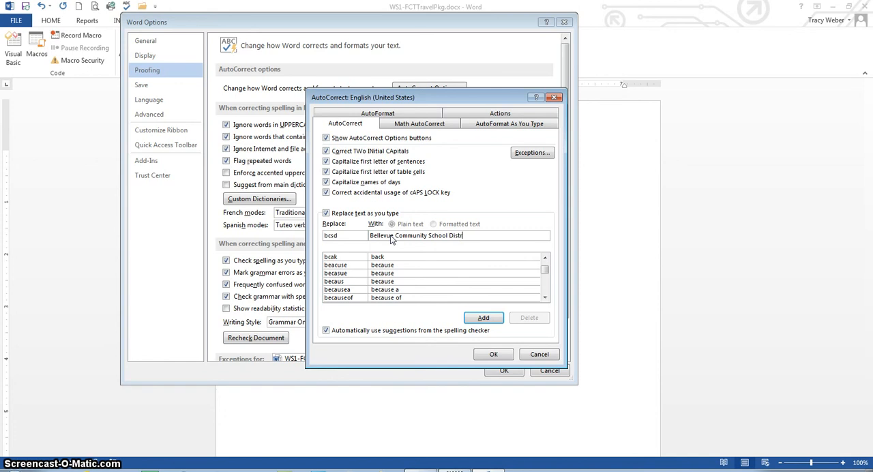
{"action": "type", "text": "ict"}
{"action": "left_click", "coordinate": [483, 317]}
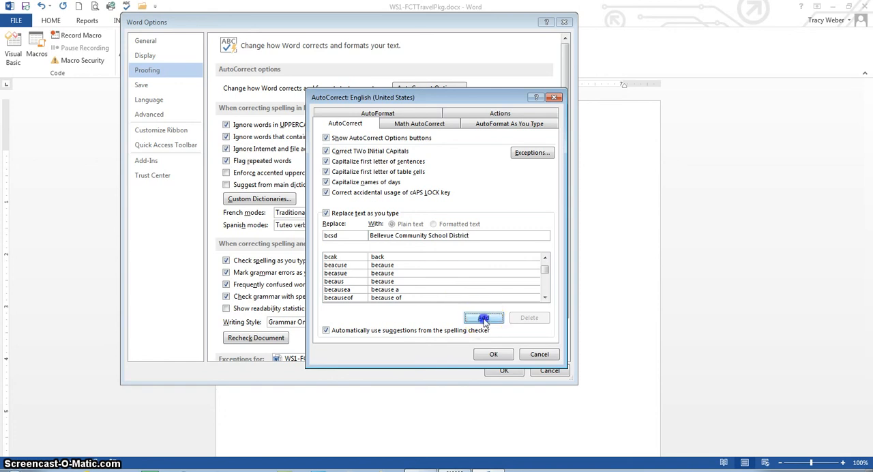
Add an AutoCorrect entry replacing "tw" with the full name, and accept the AutoCorrect and Word options
{"action": "left_click", "coordinate": [345, 238]}
{"action": "key", "text": "BackSpace"}
{"action": "key", "text": "BackSpace"}
{"action": "key", "text": "BackSpace"}
{"action": "key", "text": "BackSpace"}
{"action": "type", "text": "tw"}
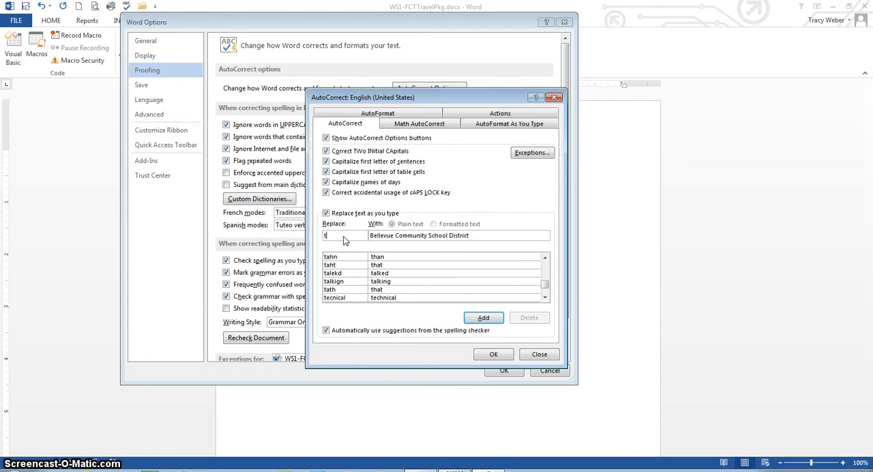
{"action": "key", "text": "Tab"}
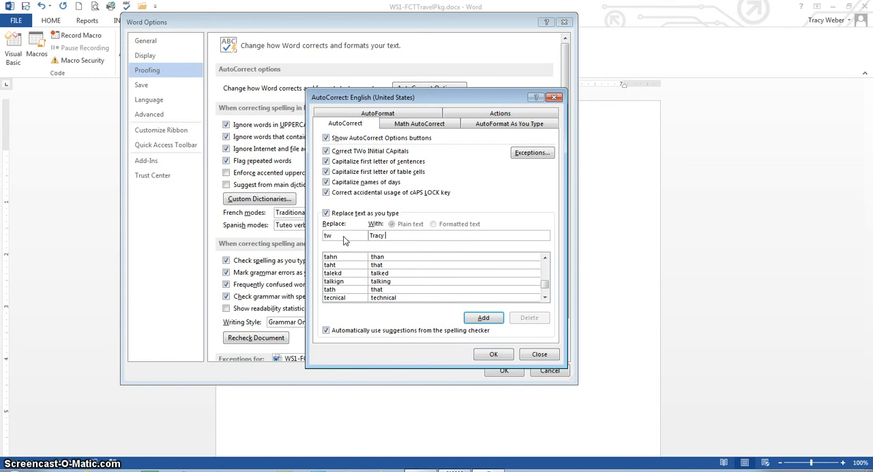
{"action": "left_click", "coordinate": [481, 318]}
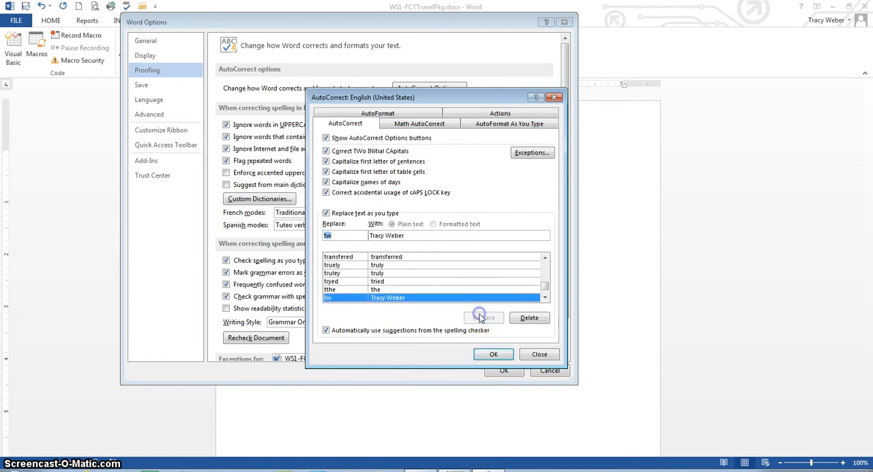
{"action": "left_click", "coordinate": [494, 354]}
{"action": "left_click", "coordinate": [502, 371]}
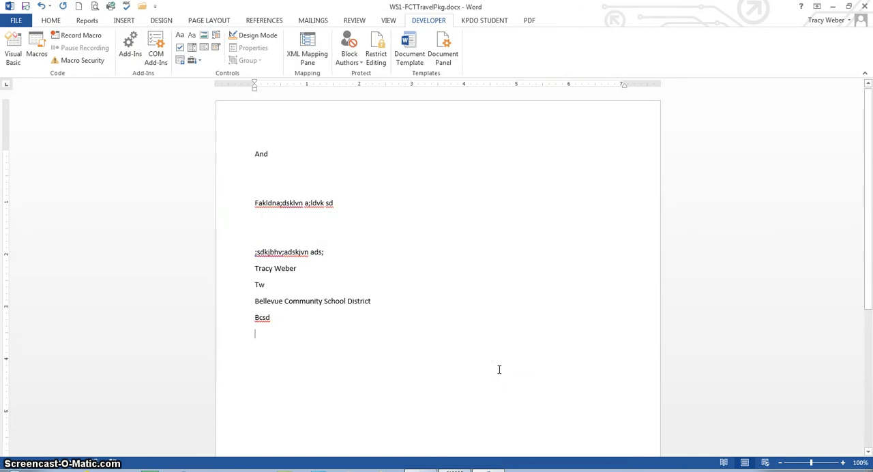
Test both AutoCorrect entries by entering "tw" and "bcsd" on separate lines at the end of the document
{"action": "type", "text": "tw"}
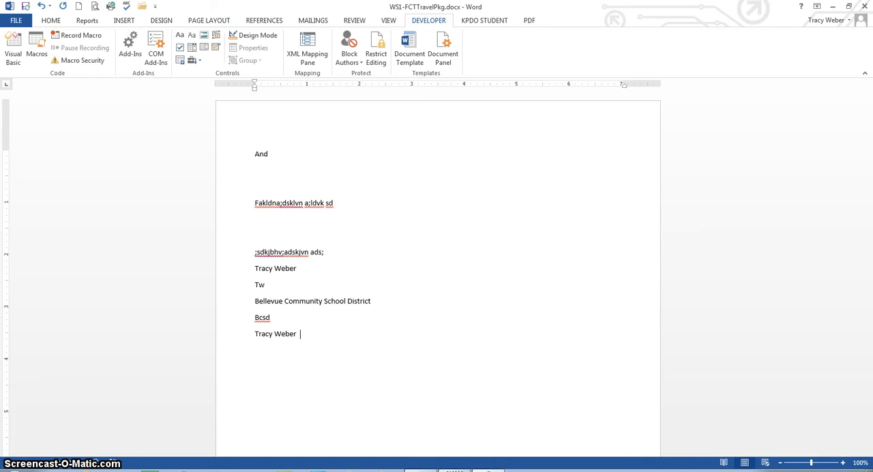
{"action": "key", "text": "Return"}
{"action": "type", "text": "bcsd"}
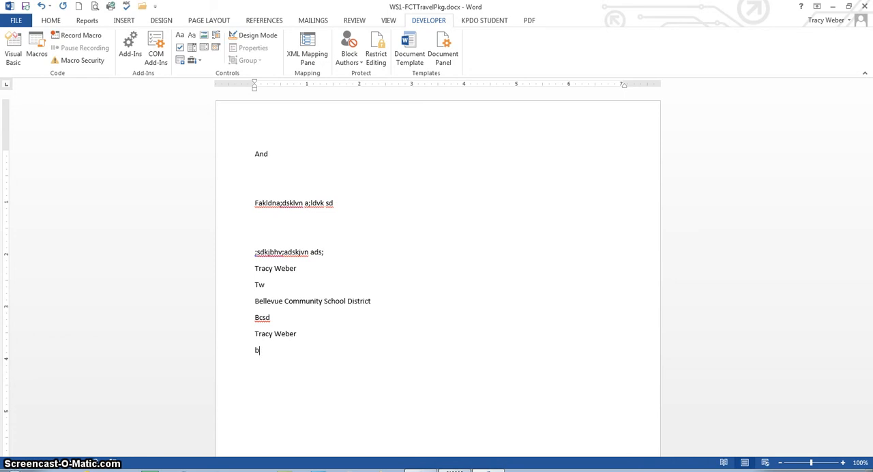